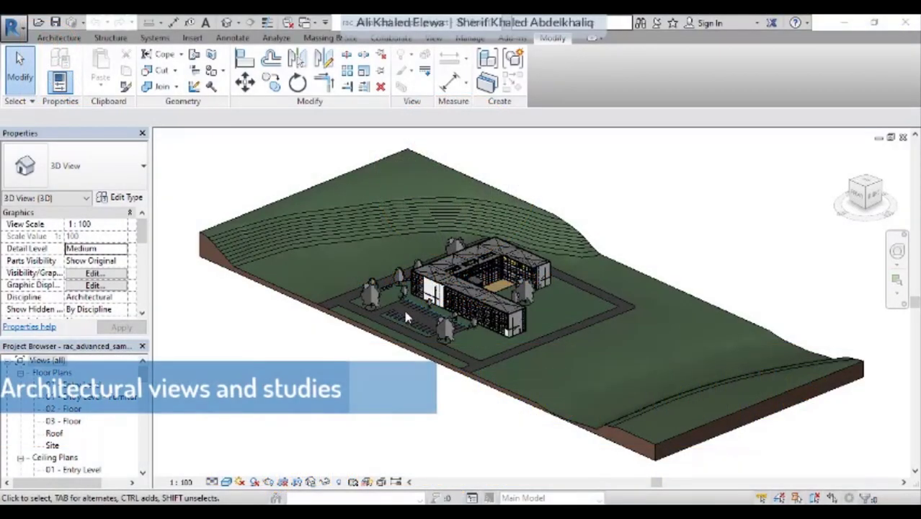
Step: Open the 01 - Entry Level floor plan and centre the building in the view
scroll(315, 365, "down", 1)
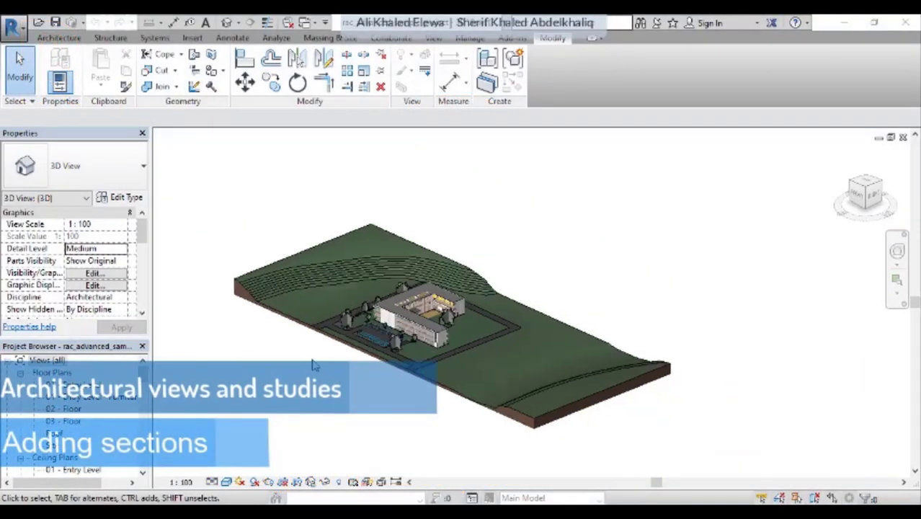
scroll(296, 378, "up", 3)
scroll(387, 351, "down", 1)
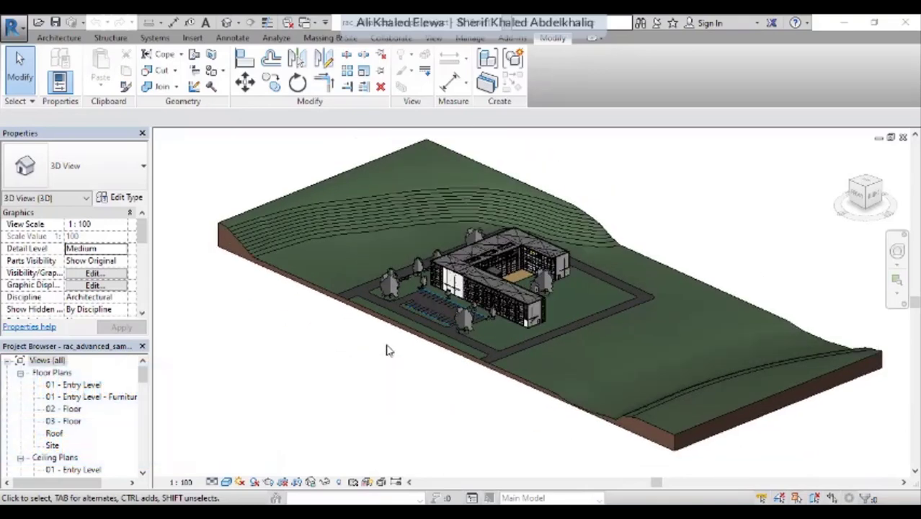
left_click(79, 387)
double_click(79, 387)
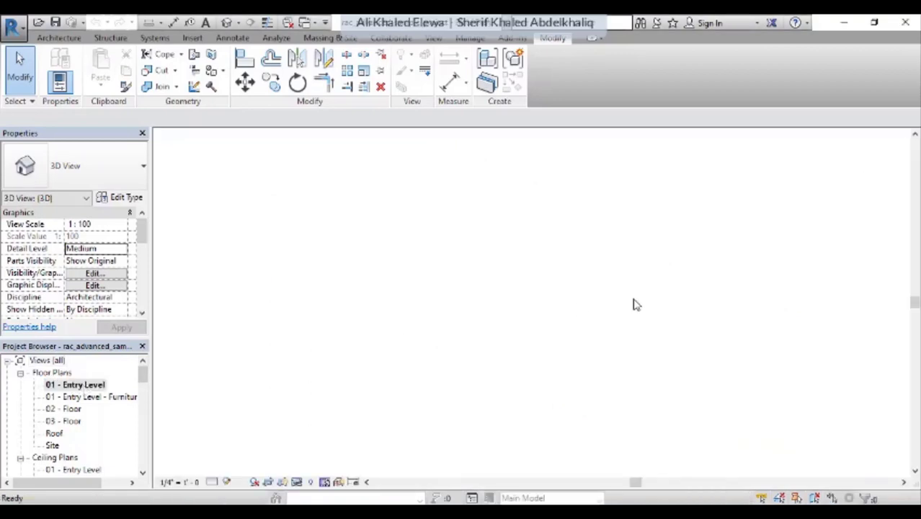
scroll(575, 304, "down", 2)
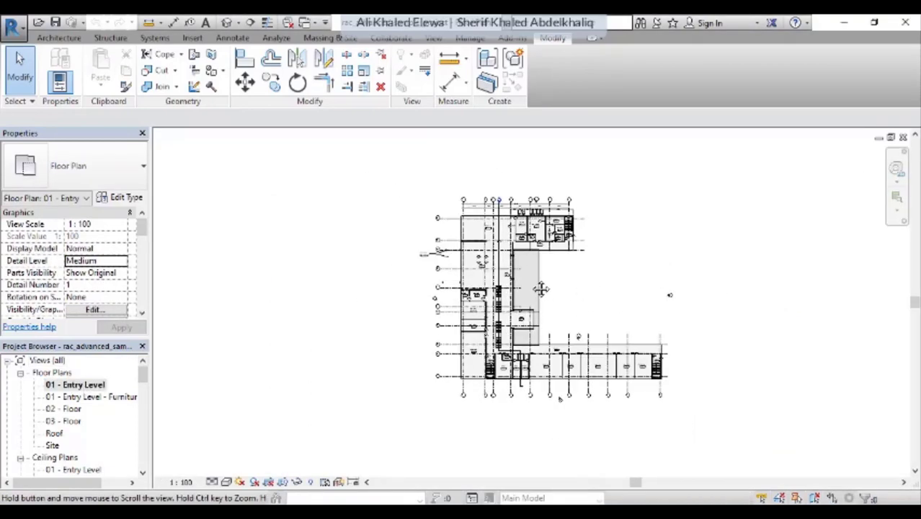
middle_click_drag(581, 282, 498, 281)
Step: Bring up the View ribbon's view creation tools
left_click(288, 24)
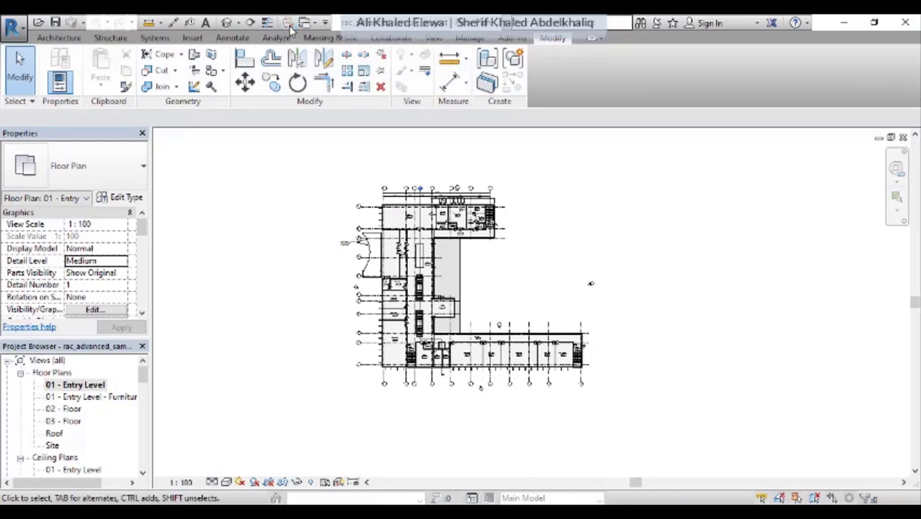
scroll(395, 396, "down", 1)
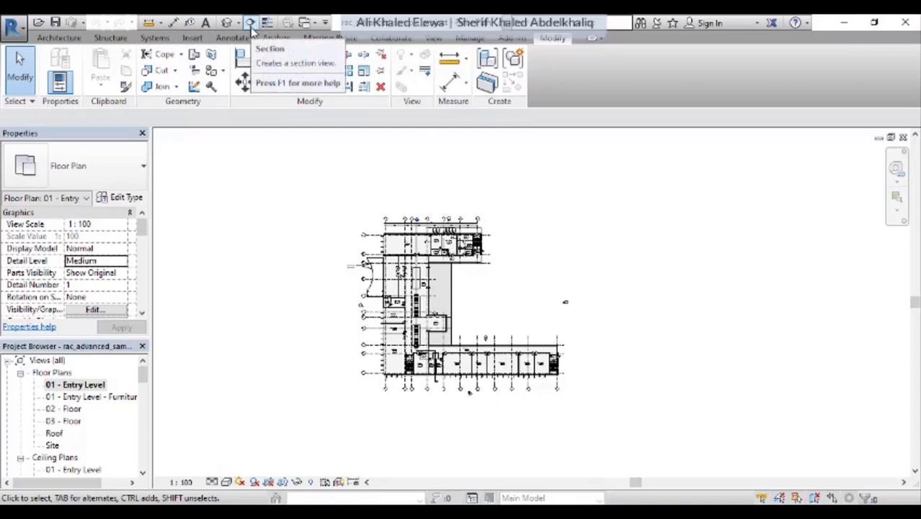
left_click(433, 40)
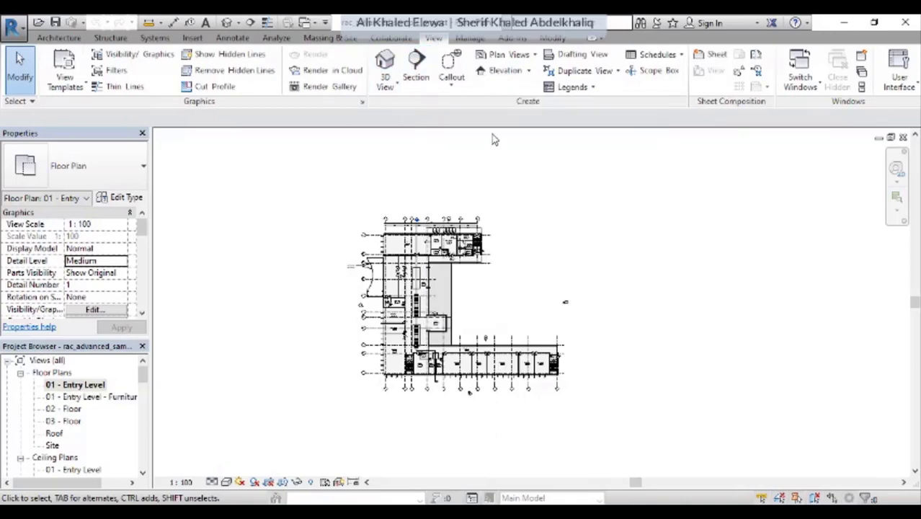
Step: Draw a north–south section line through the west wing, from below it to above the building
left_click(422, 70)
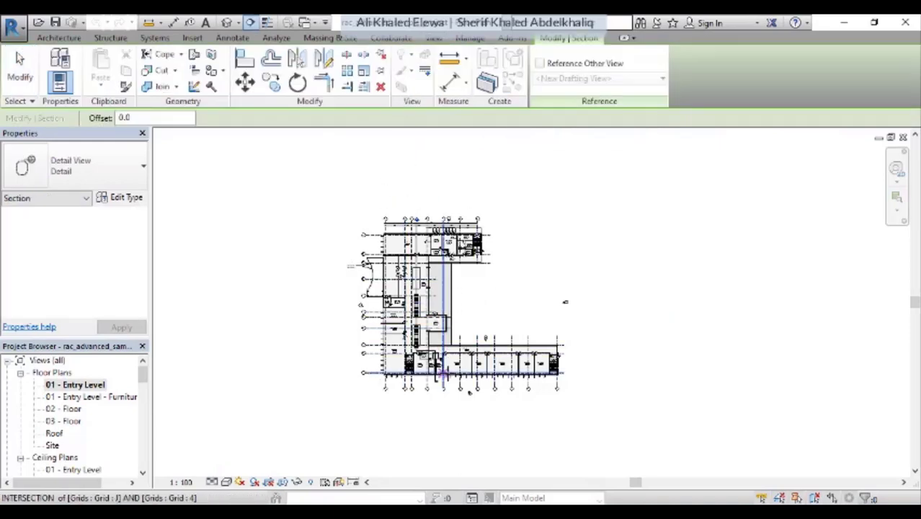
scroll(452, 373, "up", 1)
scroll(454, 373, "up", 1)
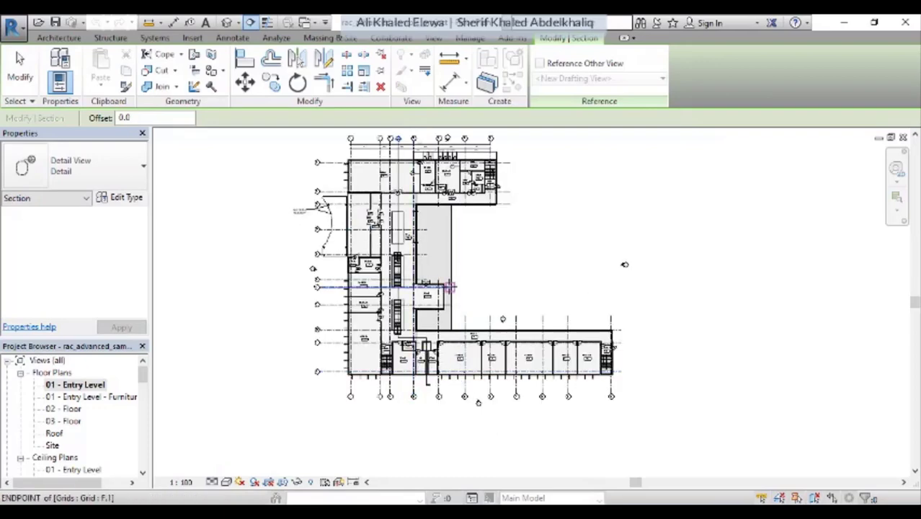
scroll(422, 418, "down", 1)
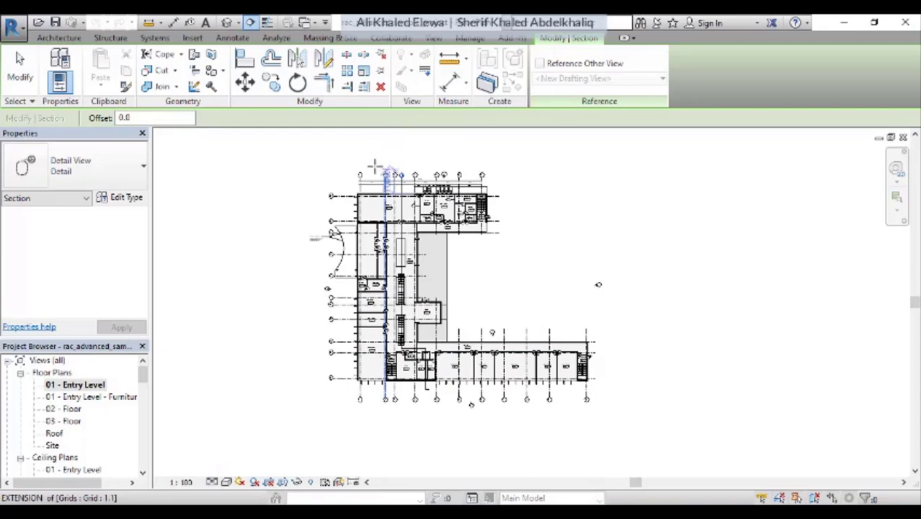
left_click(372, 425)
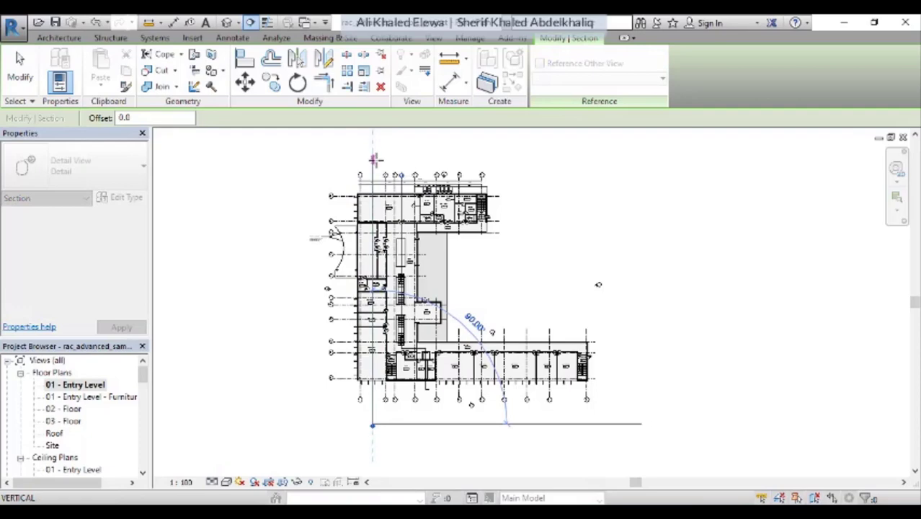
left_click(373, 158)
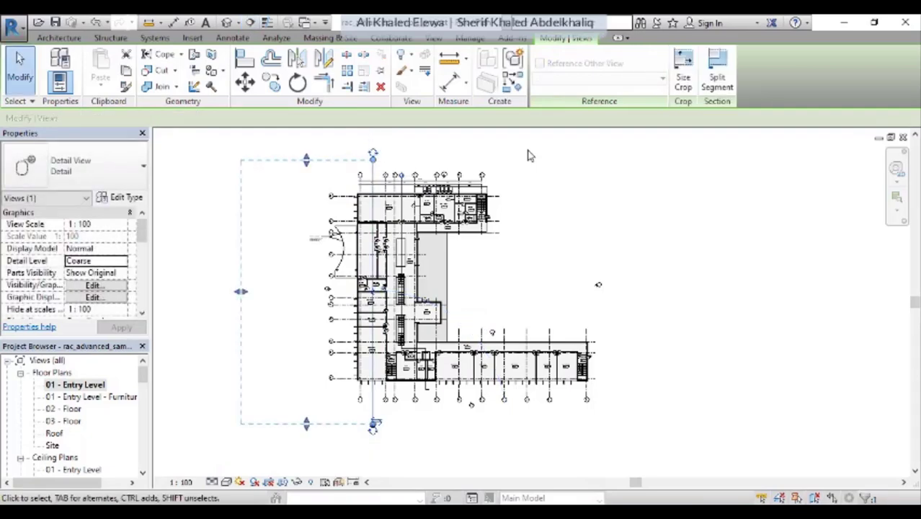
Step: Flip the section to face east and extend its far clip past the east wing
scroll(529, 156, "down", 1)
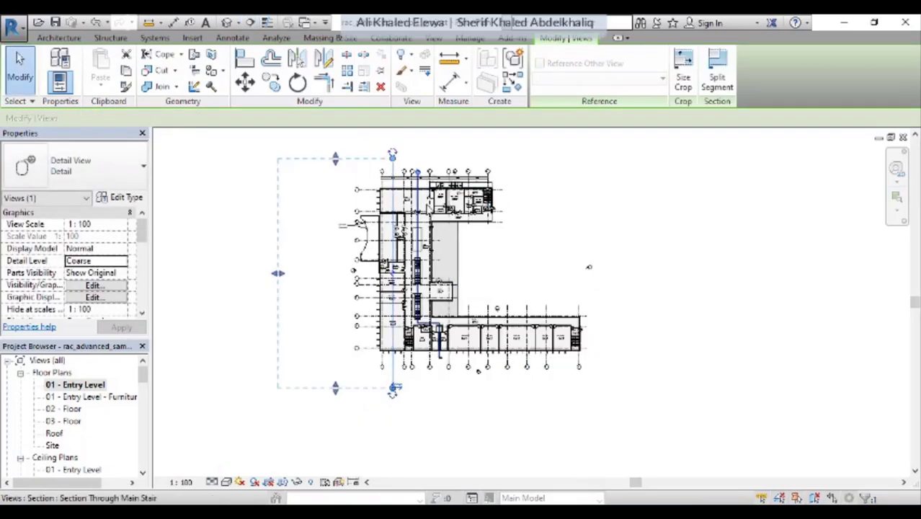
left_click_drag(277, 273, 422, 258)
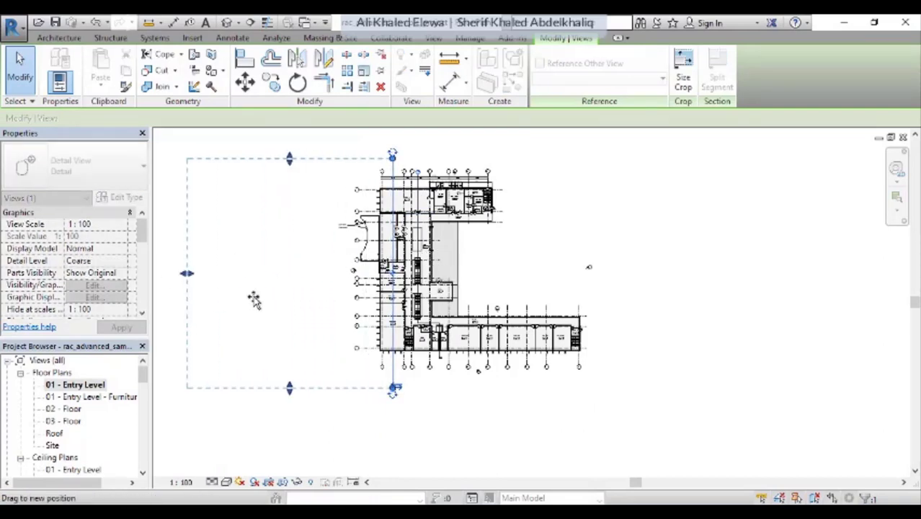
mouse_move(423, 267)
left_mouse_down()
mouse_move(282, 304)
mouse_move(174, 283)
mouse_move(278, 289)
mouse_move(291, 274)
mouse_move(236, 268)
mouse_move(302, 285)
mouse_move(242, 285)
left_mouse_up()
left_click_drag(324, 339, 326, 340)
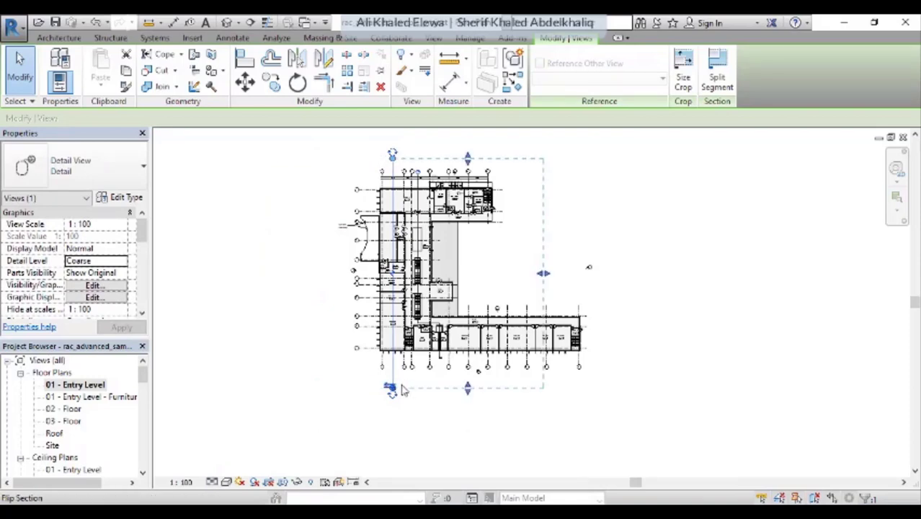
left_click_drag(543, 273, 607, 274)
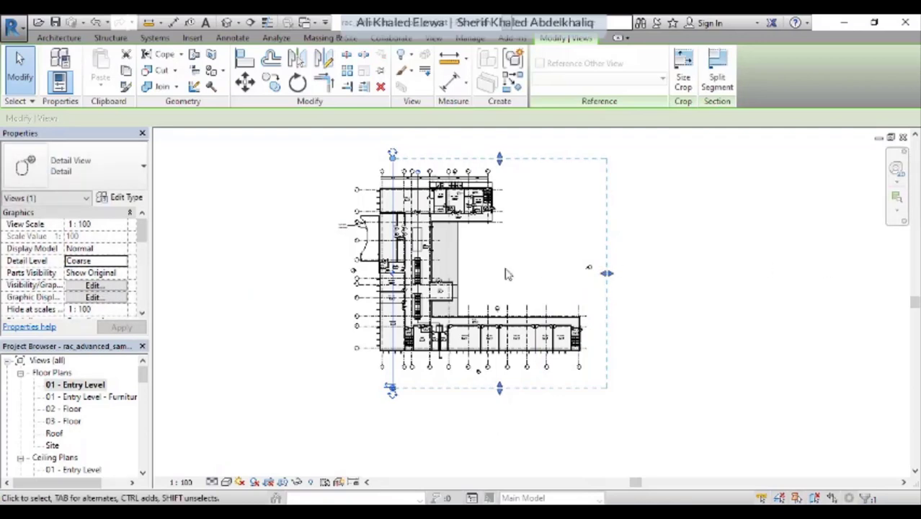
left_click(724, 274)
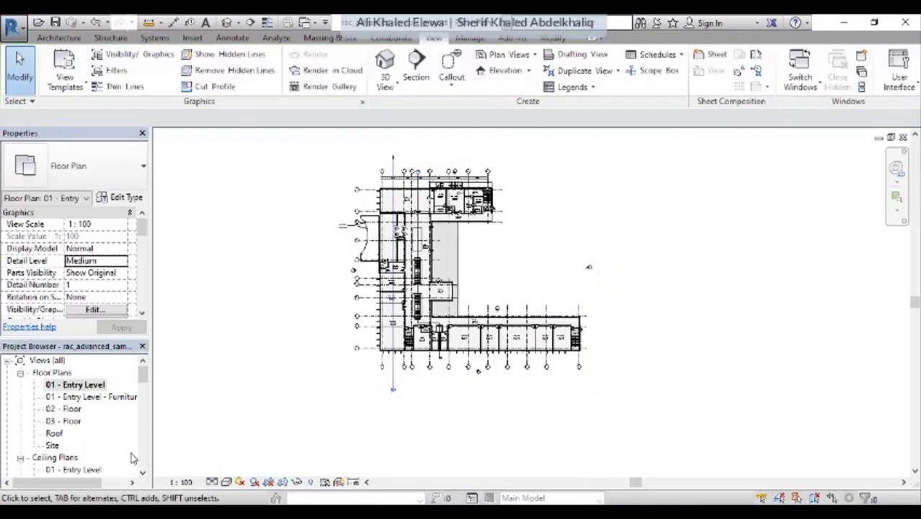
mouse_move(143, 374)
left_mouse_down()
mouse_move(144, 440)
mouse_move(148, 380)
mouse_move(144, 414)
left_mouse_up()
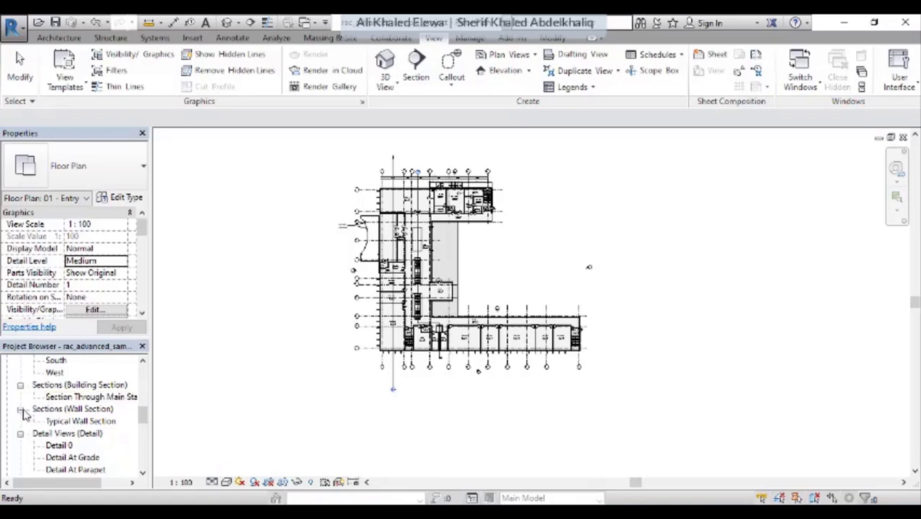
scroll(28, 410, "up", 1)
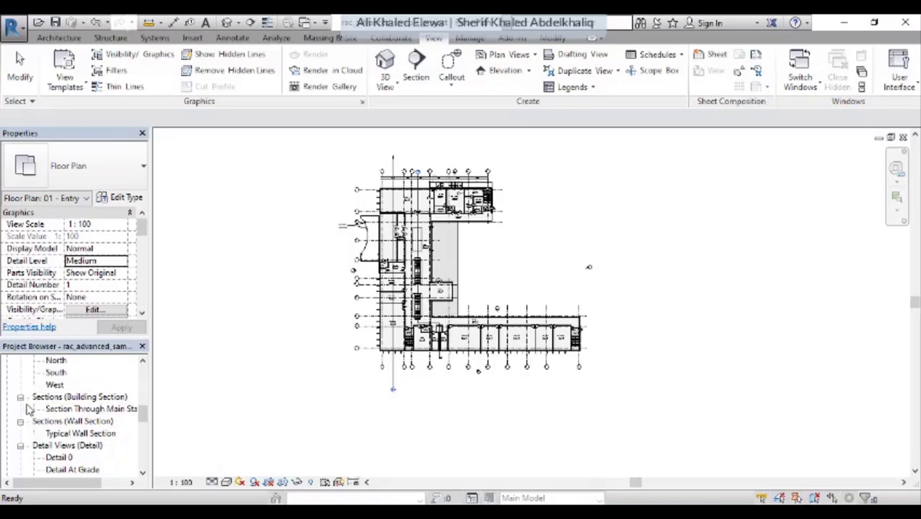
scroll(29, 409, "up", 1)
scroll(29, 409, "down", 1)
scroll(29, 409, "down", 2)
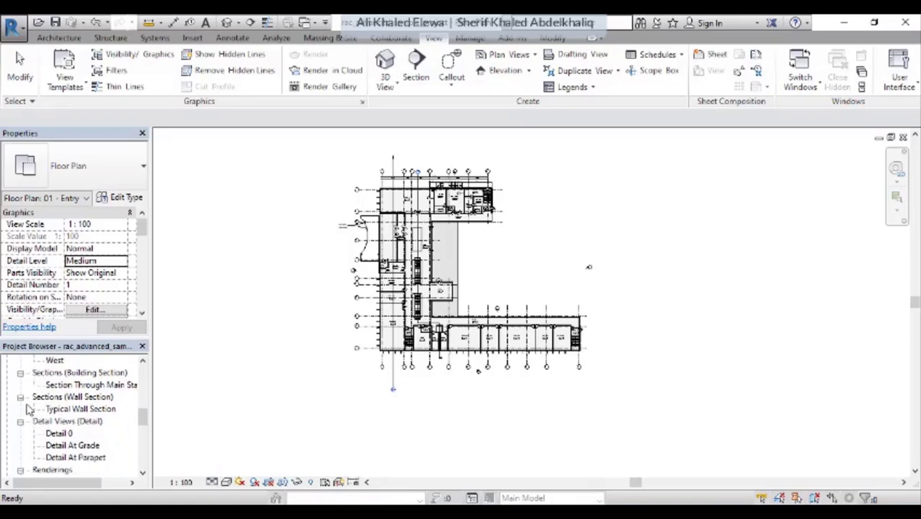
scroll(28, 409, "down", 1)
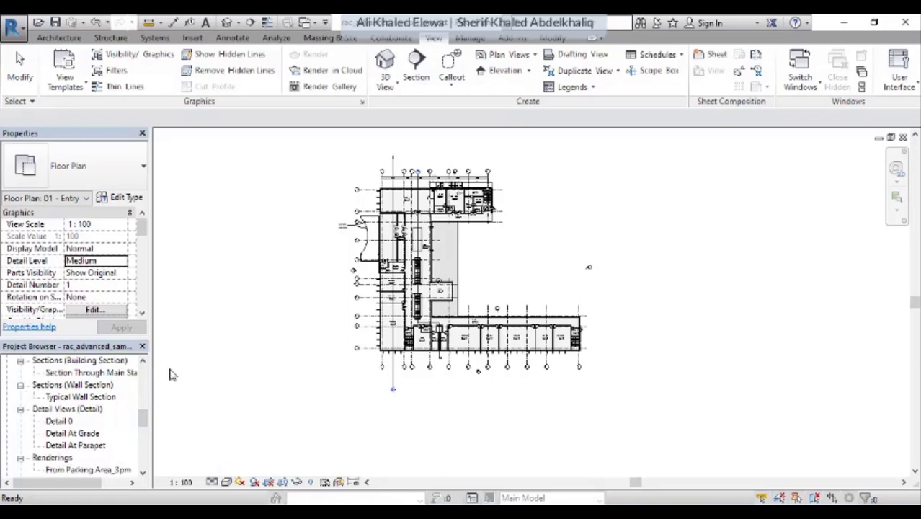
scroll(78, 396, "up", 2)
scroll(78, 397, "down", 6)
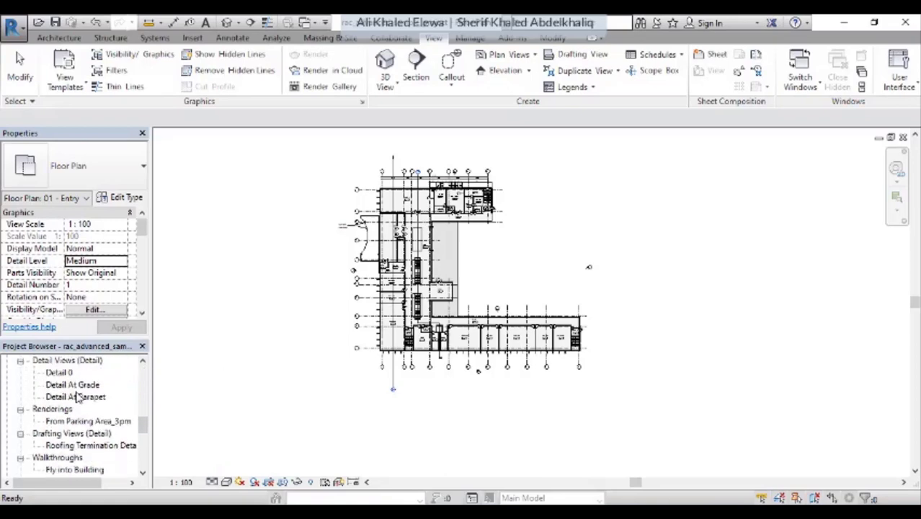
scroll(78, 397, "down", 2)
scroll(78, 397, "down", 5)
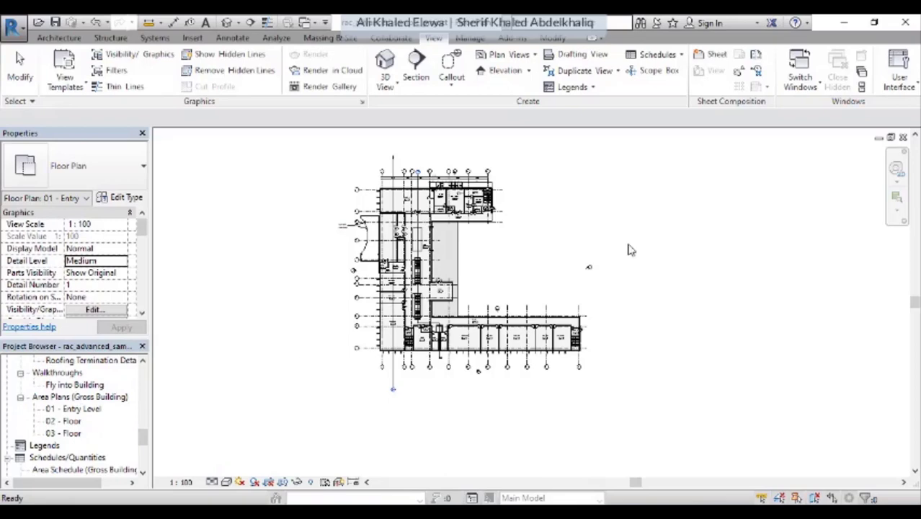
scroll(436, 155, "up", 1)
scroll(431, 158, "up", 2)
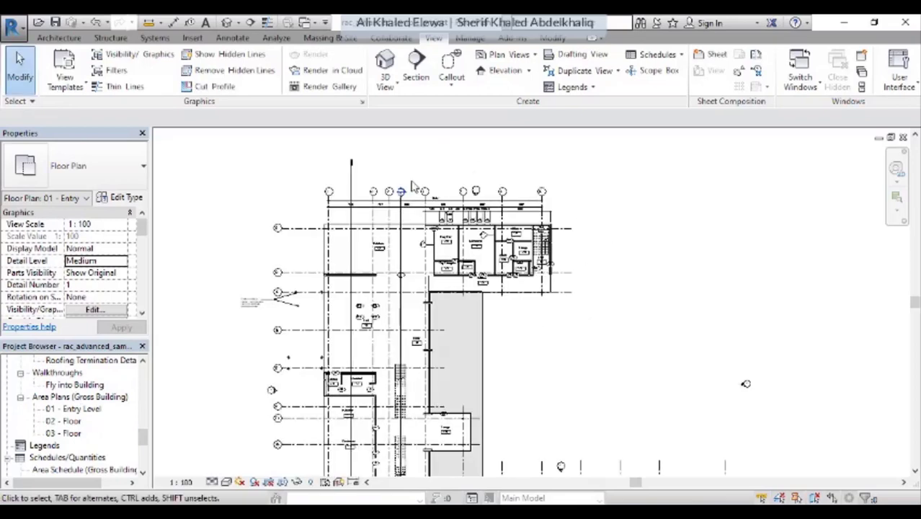
scroll(430, 158, "down", 1)
scroll(387, 440, "down", 2)
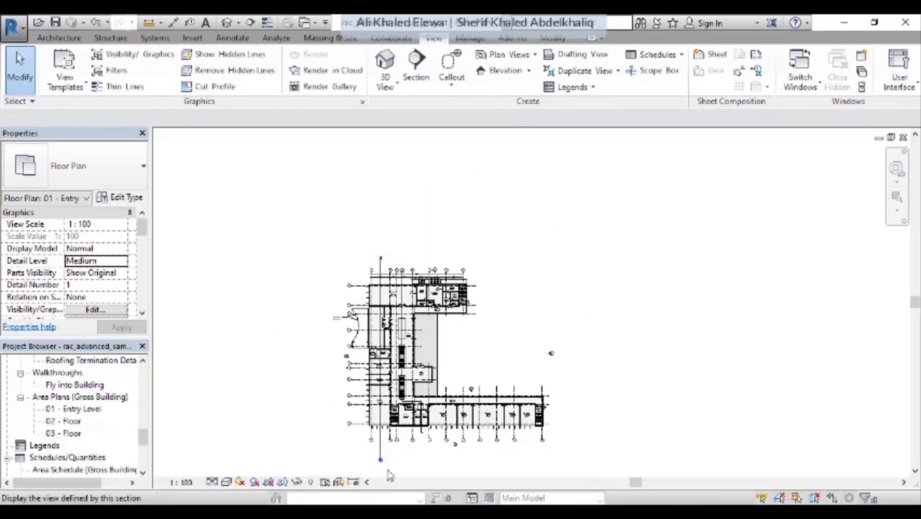
scroll(388, 469, "up", 3)
scroll(379, 451, "up", 2)
scroll(366, 376, "up", 2)
scroll(361, 376, "down", 2)
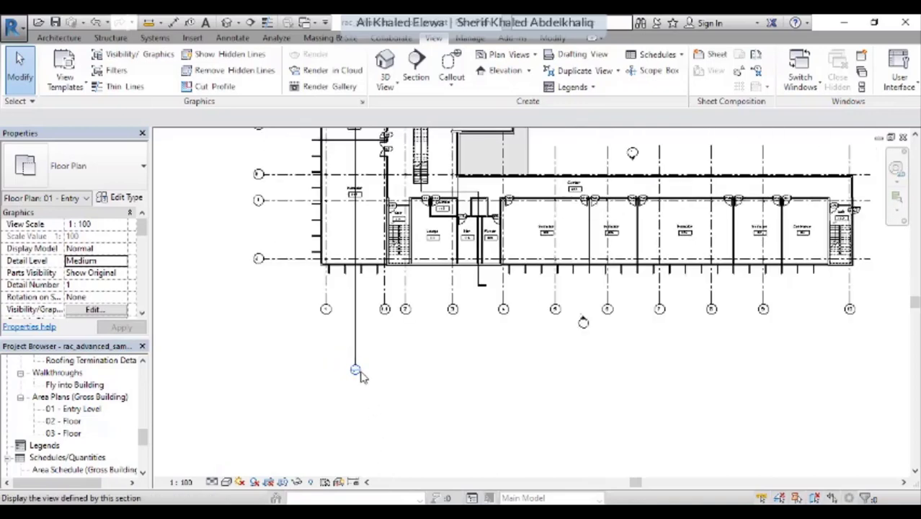
scroll(360, 377, "down", 3)
scroll(364, 363, "up", 2)
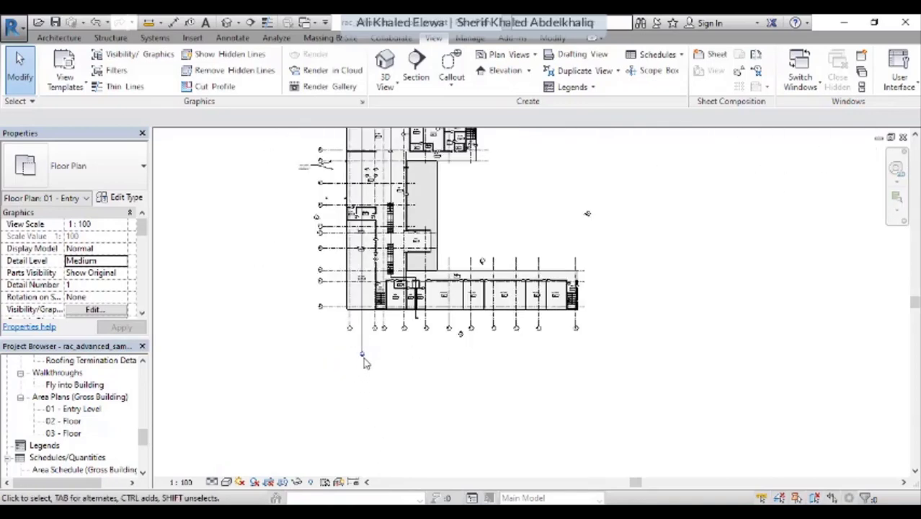
Step: Open the new section view from its marker in the plan
double_click(364, 360)
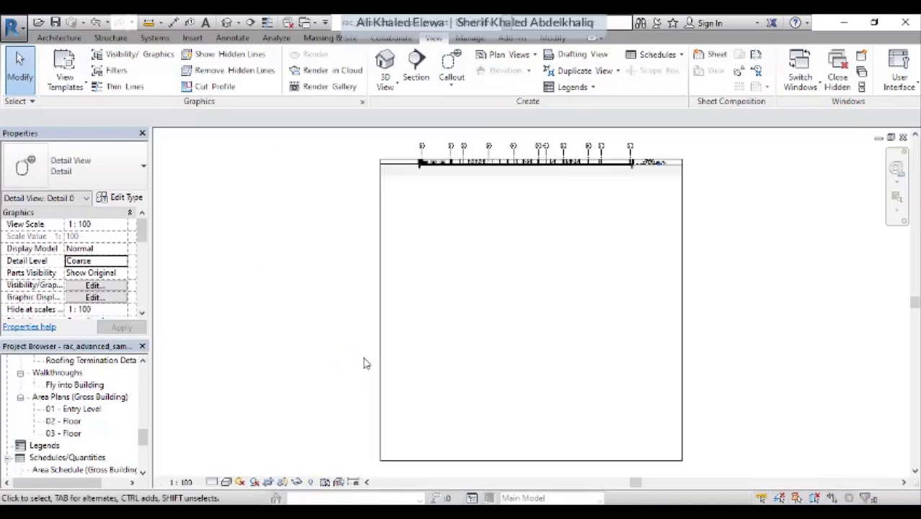
scroll(537, 326, "down", 3)
scroll(536, 326, "down", 2)
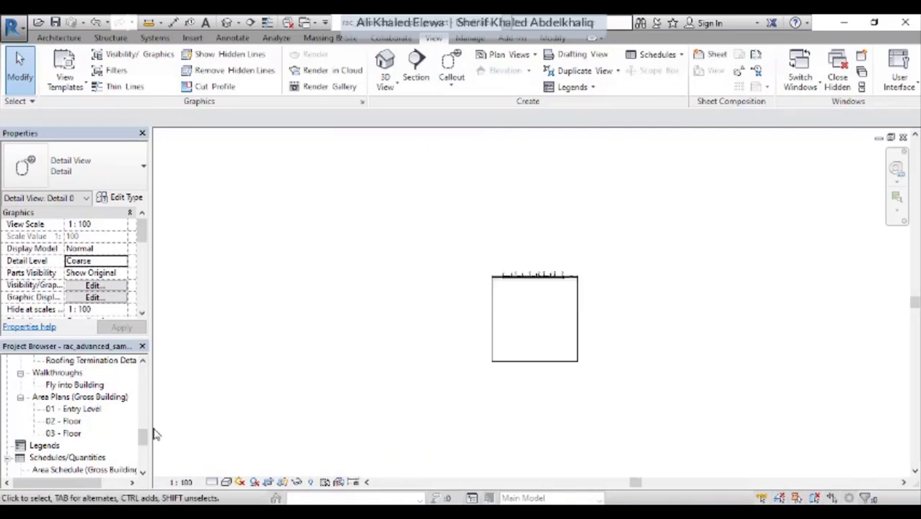
left_click_drag(143, 438, 147, 395)
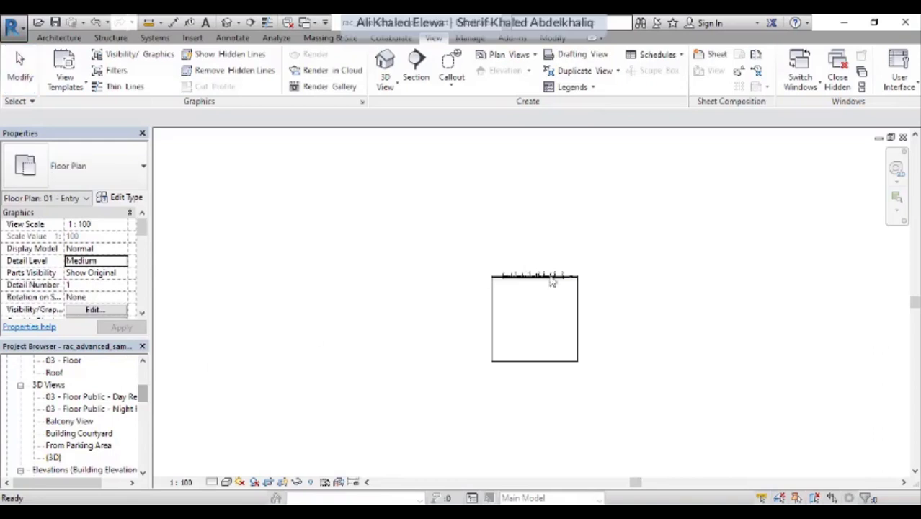
Step: Pull the crop region's top and bottom edges tight around the three-storey building section
left_click(574, 302)
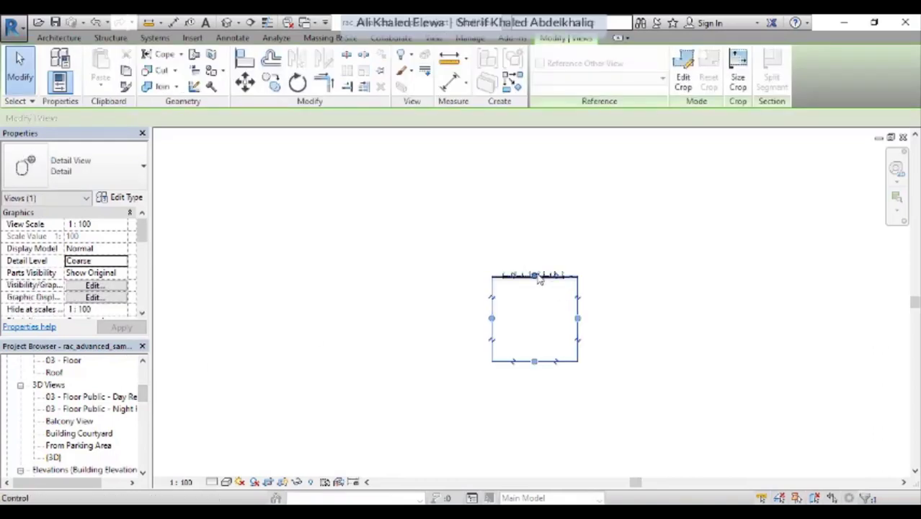
scroll(539, 280, "up", 2)
left_click_drag(534, 277, 533, 202)
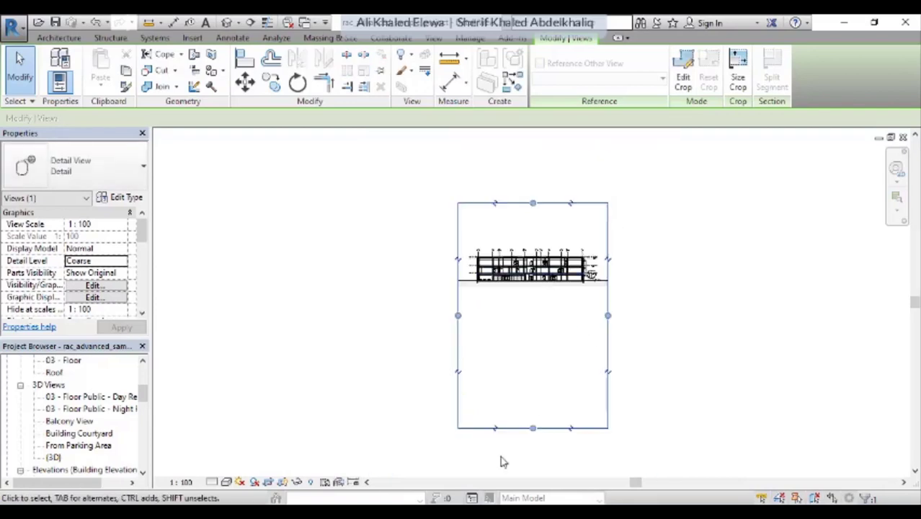
left_click_drag(516, 385, 533, 298)
scroll(533, 298, "up", 3)
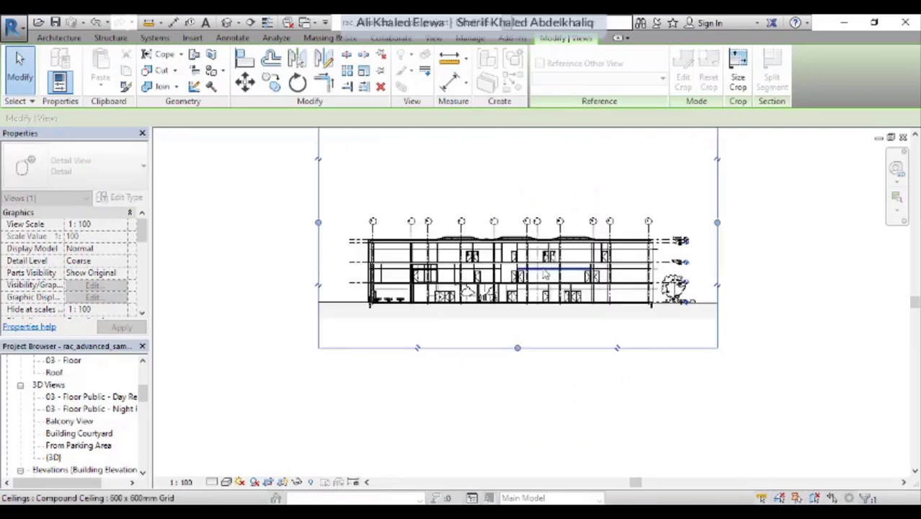
scroll(532, 288, "down", 1)
scroll(565, 157, "down", 2)
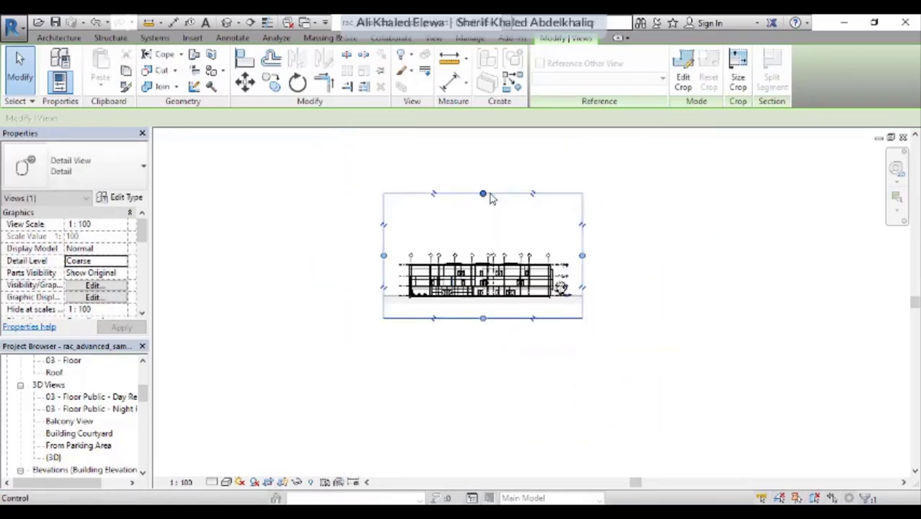
left_click_drag(490, 193, 510, 244)
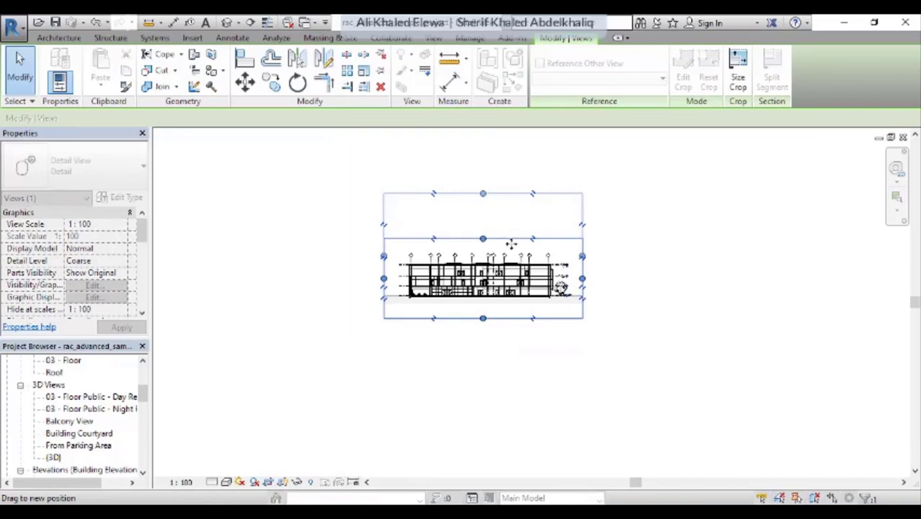
scroll(545, 275, "up", 2)
scroll(546, 276, "up", 2)
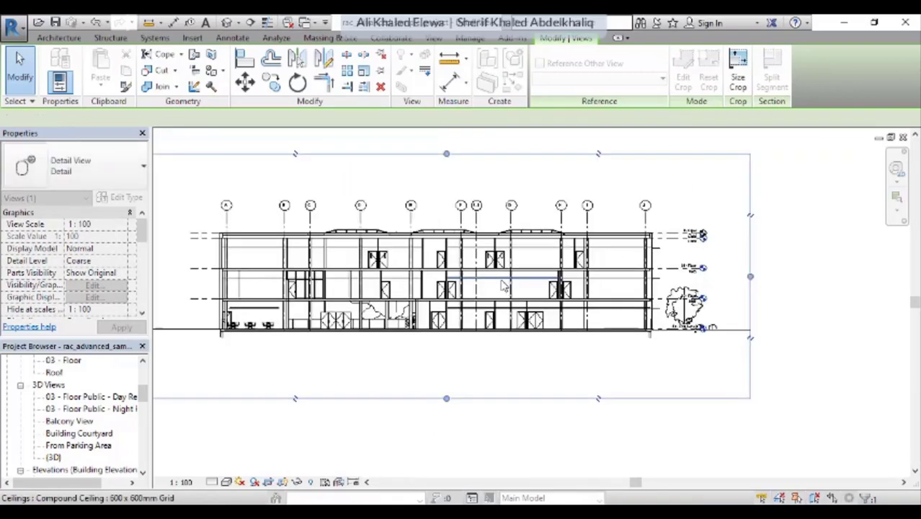
scroll(546, 276, "up", 1)
scroll(546, 275, "down", 1)
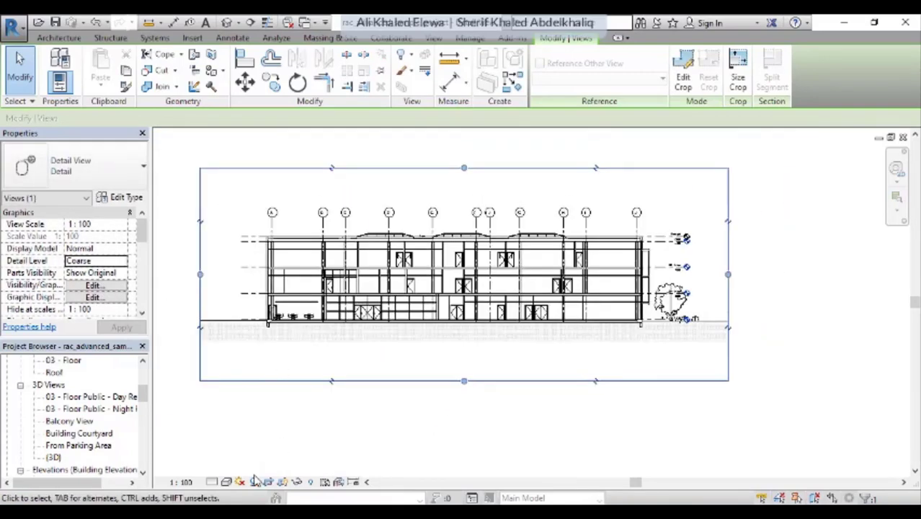
Step: Switch the section view to the Shaded visual style and deselect the crop region
left_click(226, 482)
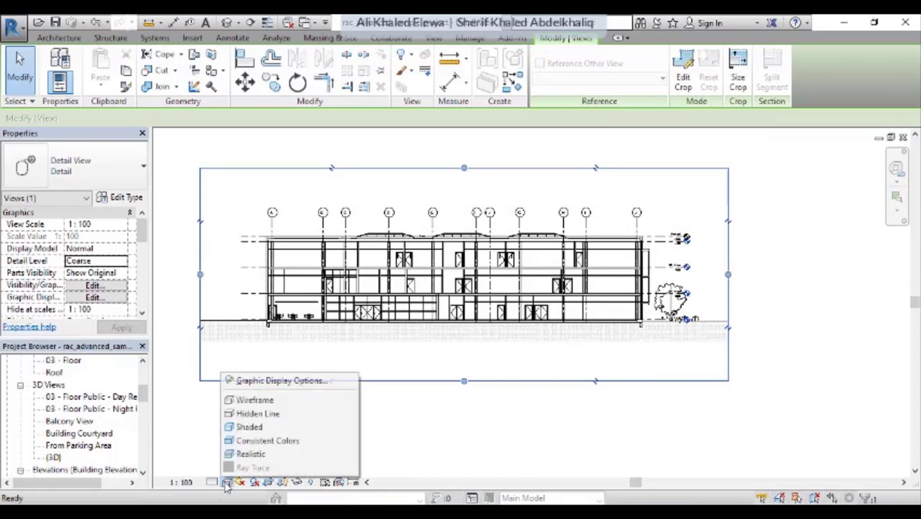
left_click(251, 427)
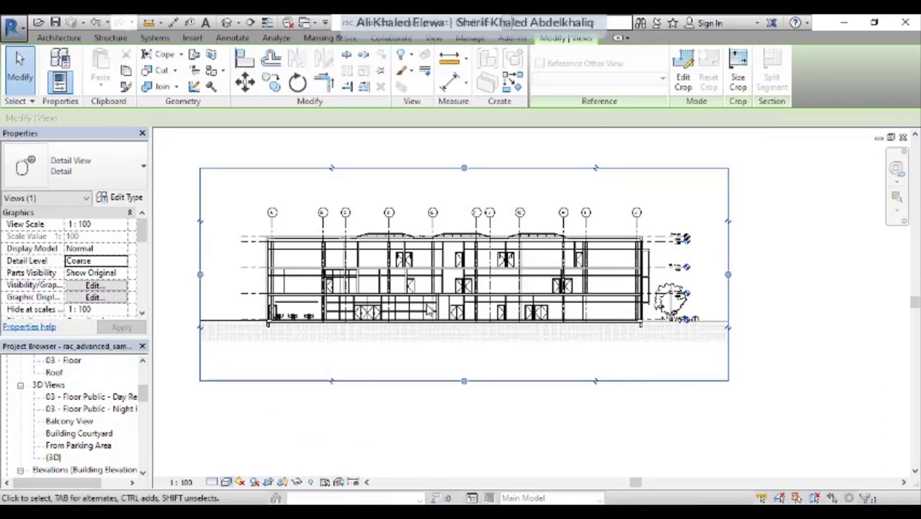
scroll(364, 284, "up", 1)
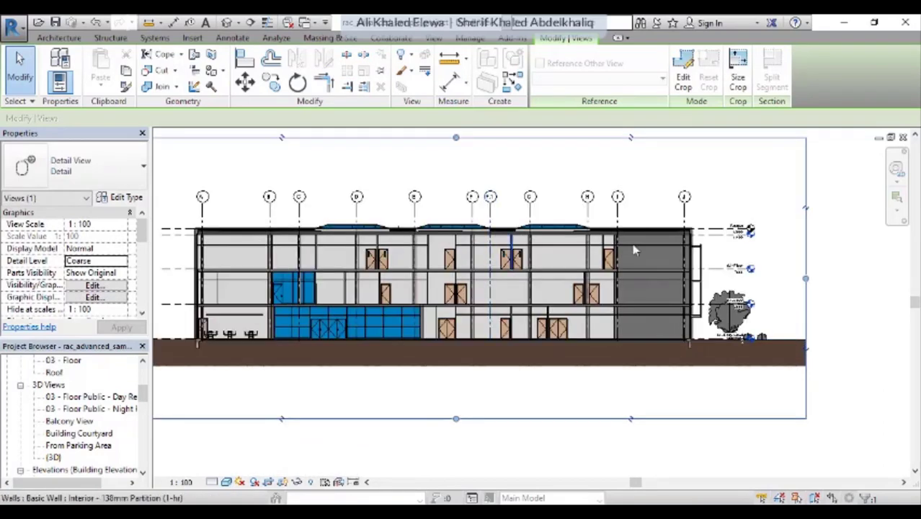
scroll(403, 264, "up", 1)
scroll(411, 281, "up", 1)
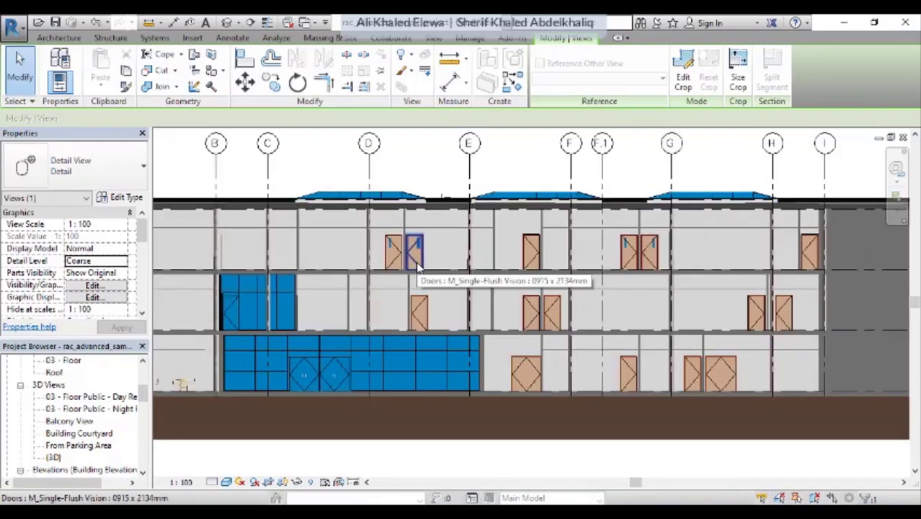
scroll(501, 289, "up", 1)
scroll(501, 290, "down", 3)
scroll(501, 290, "down", 2)
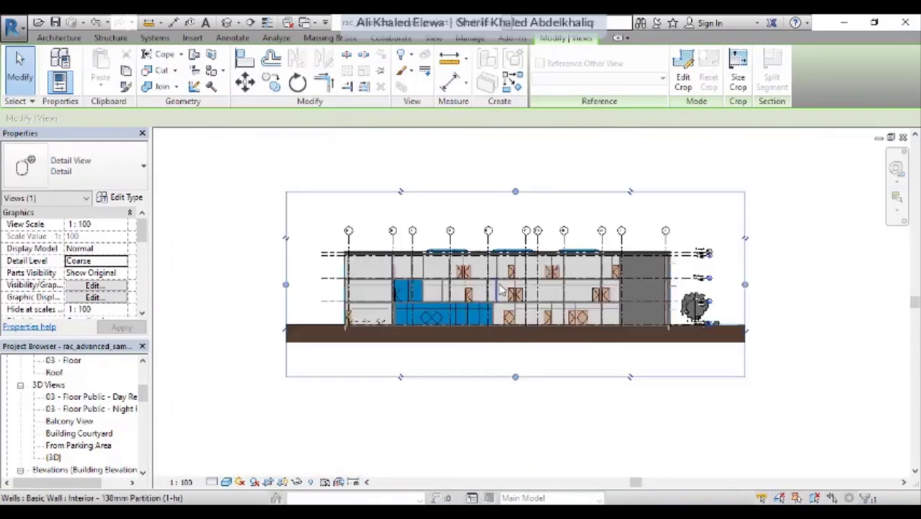
left_click(372, 148)
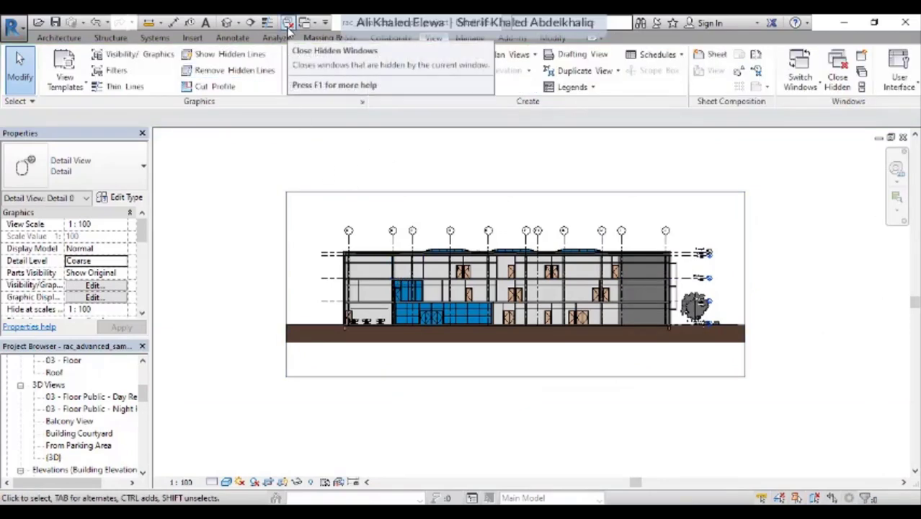
Step: Close all hidden view windows
left_click(287, 24)
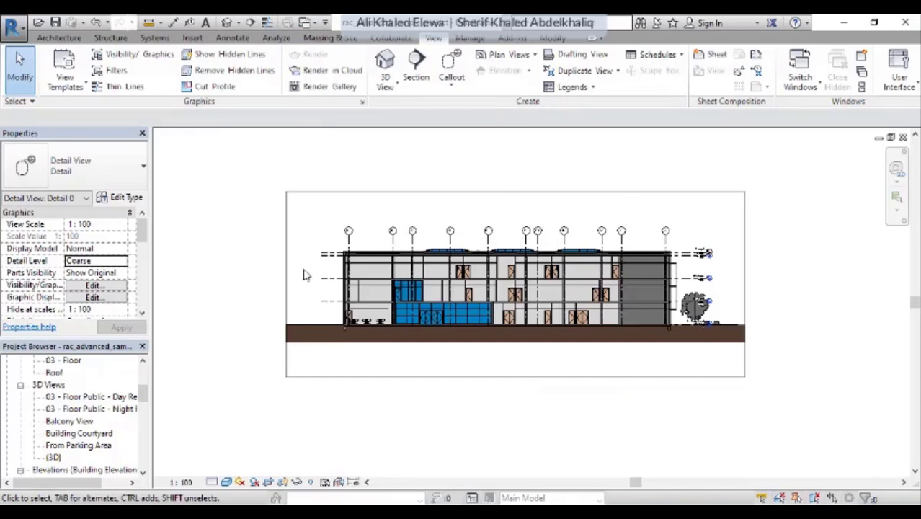
left_click(75, 433)
scroll(74, 432, "up", 2)
scroll(72, 418, "up", 2)
scroll(70, 401, "up", 1)
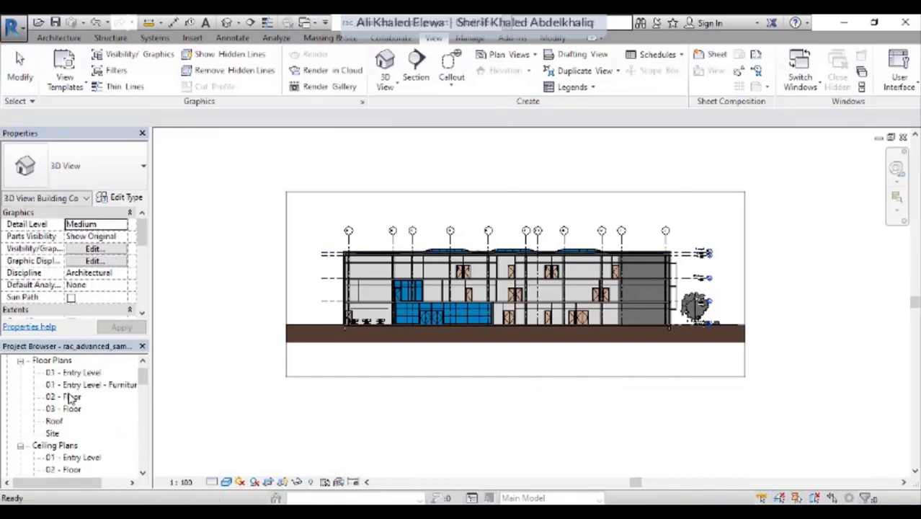
Step: Open the Site plan, then the 01 - Entry Level floor plan
left_click(48, 434)
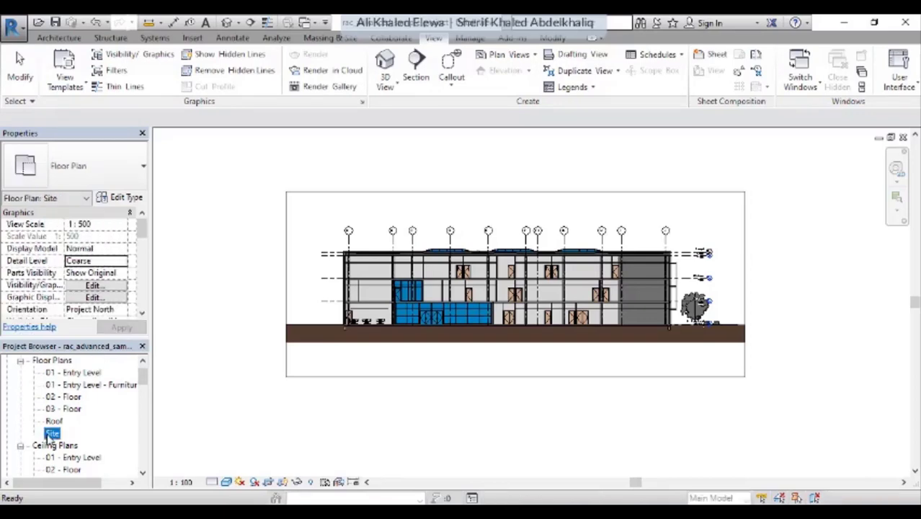
double_click(49, 435)
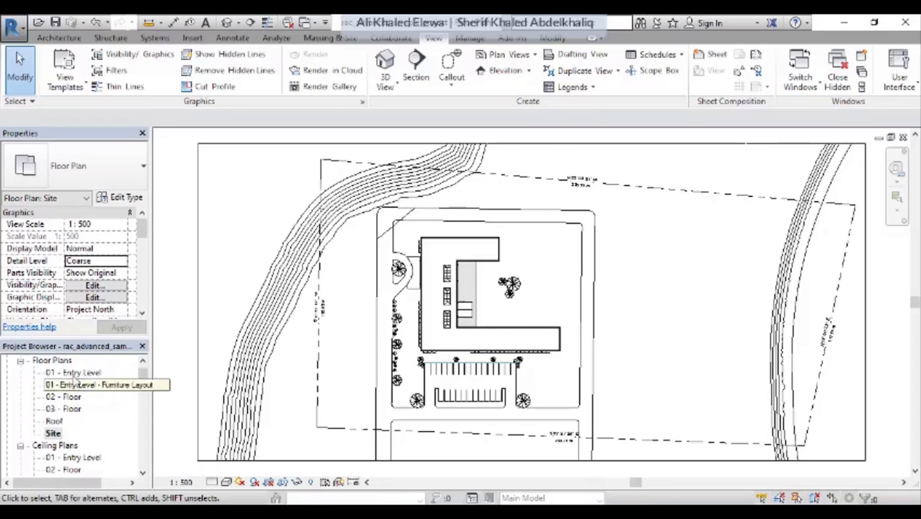
double_click(75, 373)
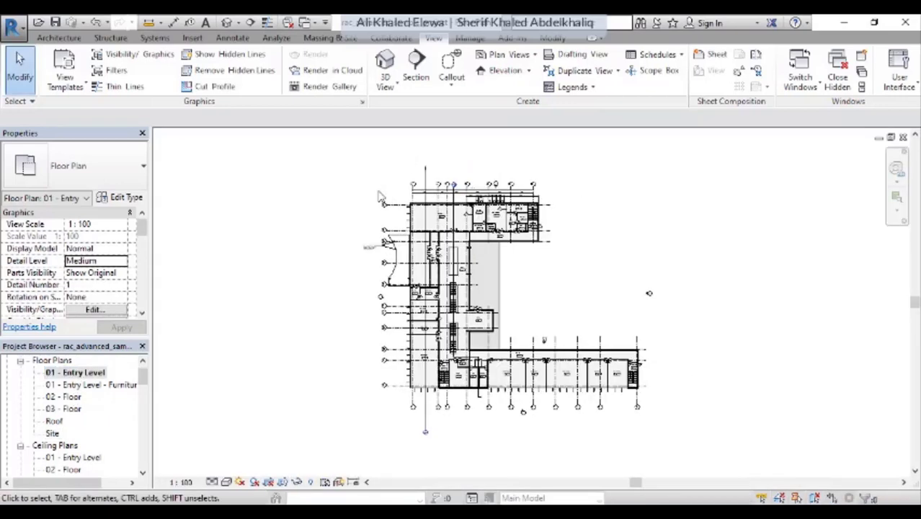
Step: Tile the open views with WT, close the Site plan window and re-tile
key("w")
key("t")
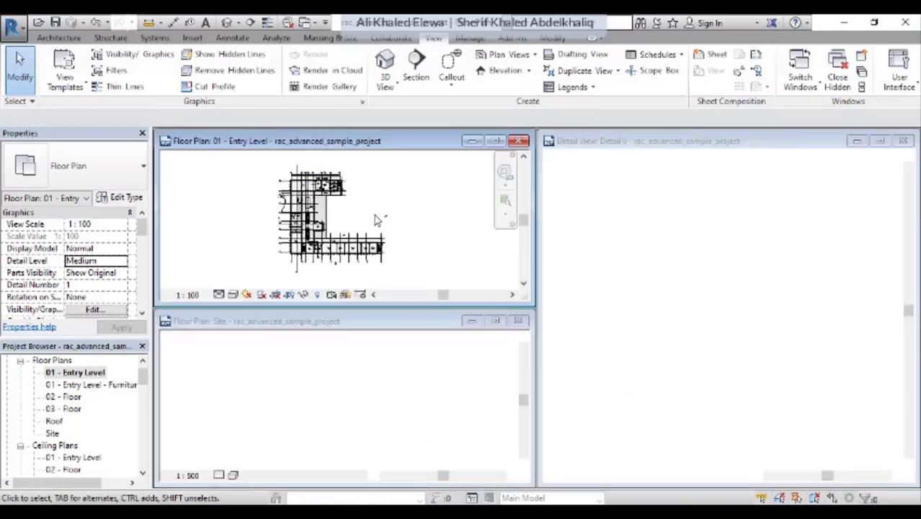
left_click(520, 323)
left_click(349, 254)
key("t")
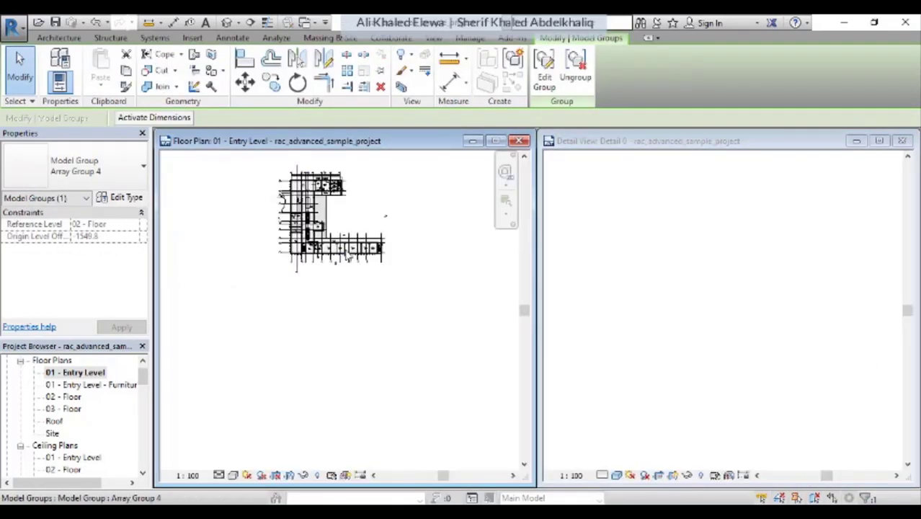
Step: Re-tile with the section view active so it sits beside the Entry Level plan
scroll(260, 292, "down", 1)
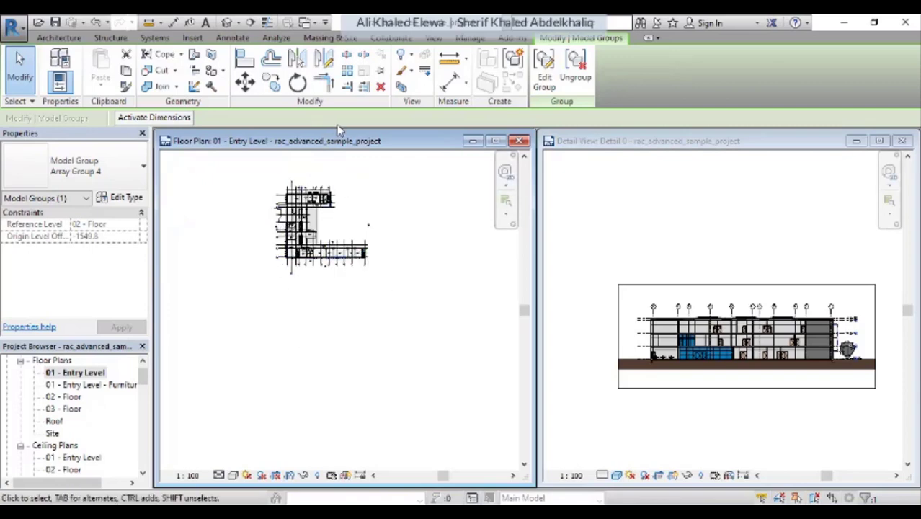
left_click(648, 155)
key("w")
key("t")
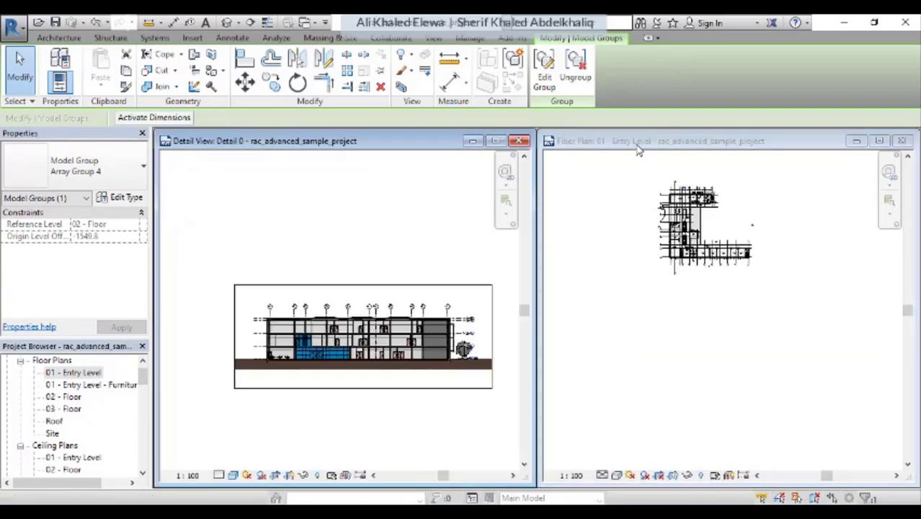
scroll(353, 328, "up", 1)
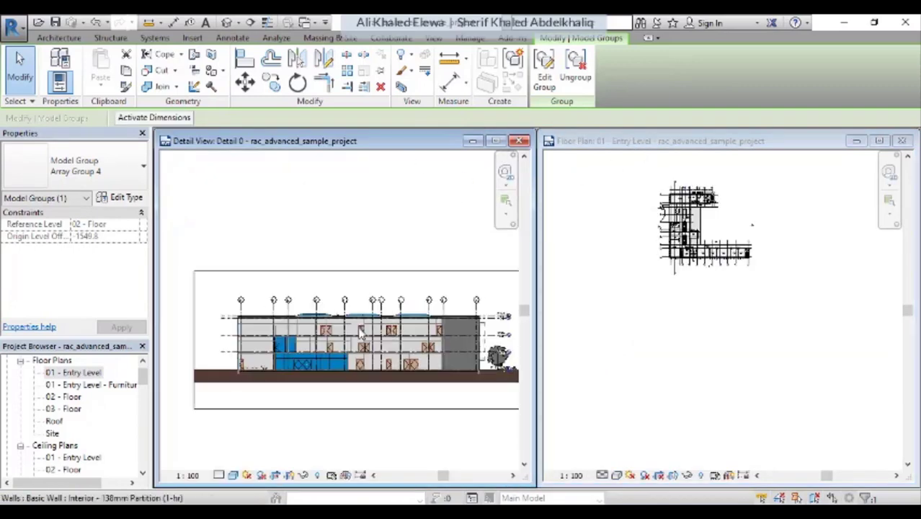
scroll(353, 328, "up", 2)
scroll(354, 329, "down", 2)
scroll(479, 375, "up", 2)
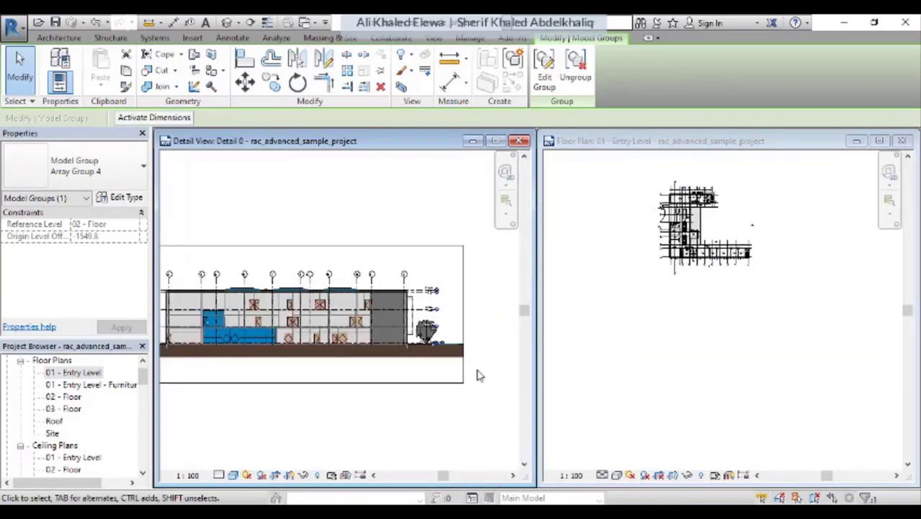
middle_click_drag(455, 375, 477, 372)
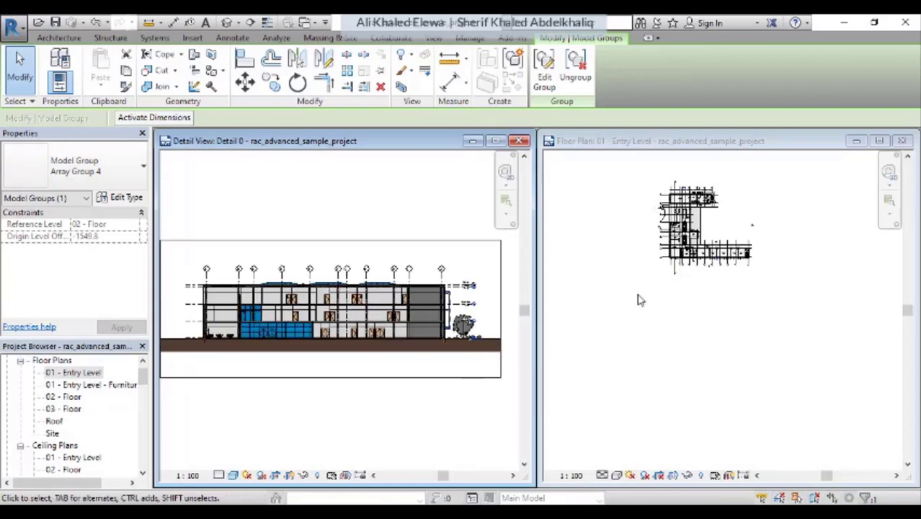
Step: Select the section line in the 01 - Entry Level floor plan
left_click(670, 173)
scroll(673, 191, "up", 2)
scroll(673, 191, "up", 2)
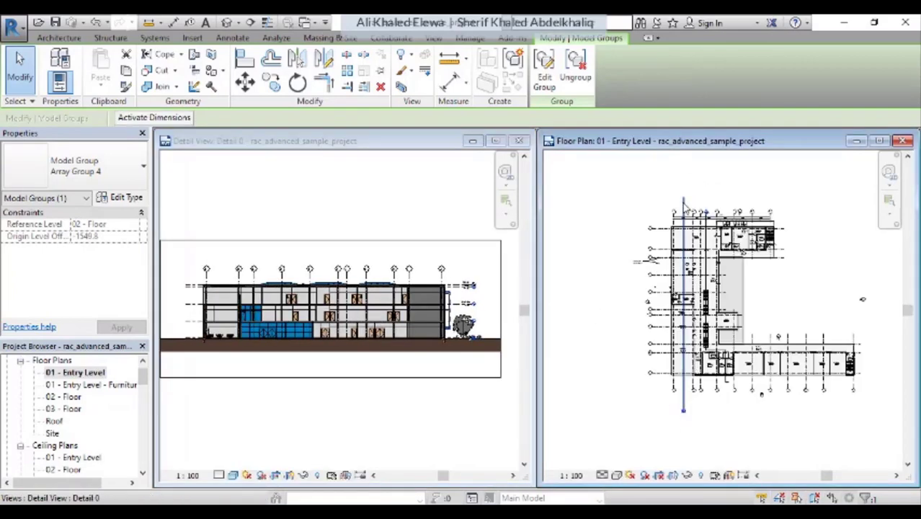
left_click(678, 204)
scroll(677, 205, "down", 1)
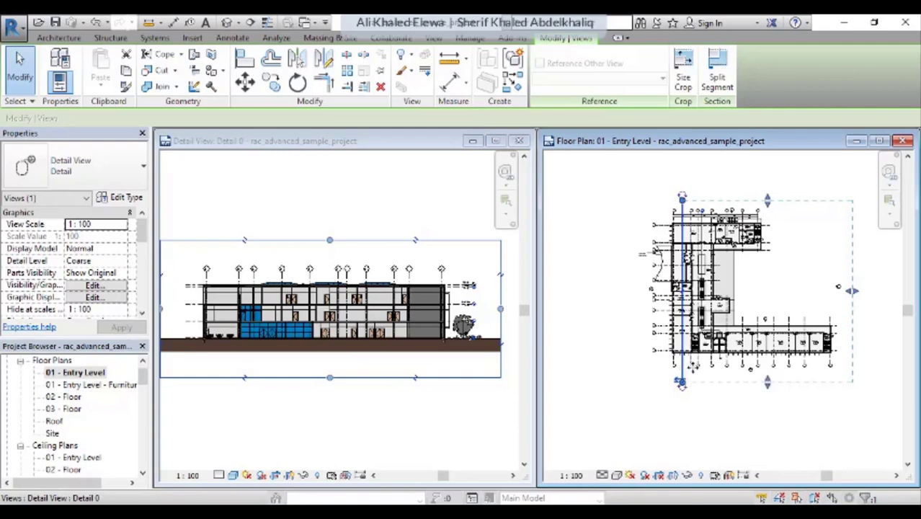
Step: Drag the section line to a new cut, then nudge it one step right and three left
left_click_drag(692, 366, 686, 375)
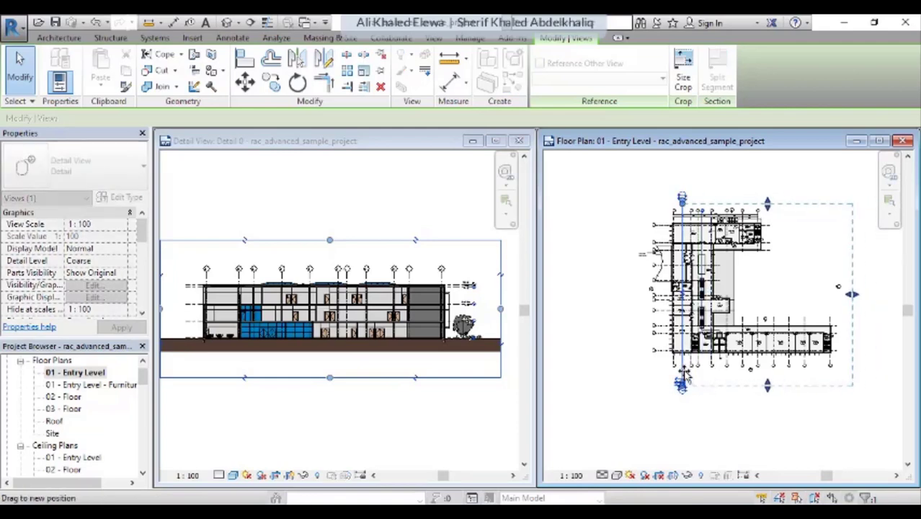
left_click_drag(726, 347, 727, 363)
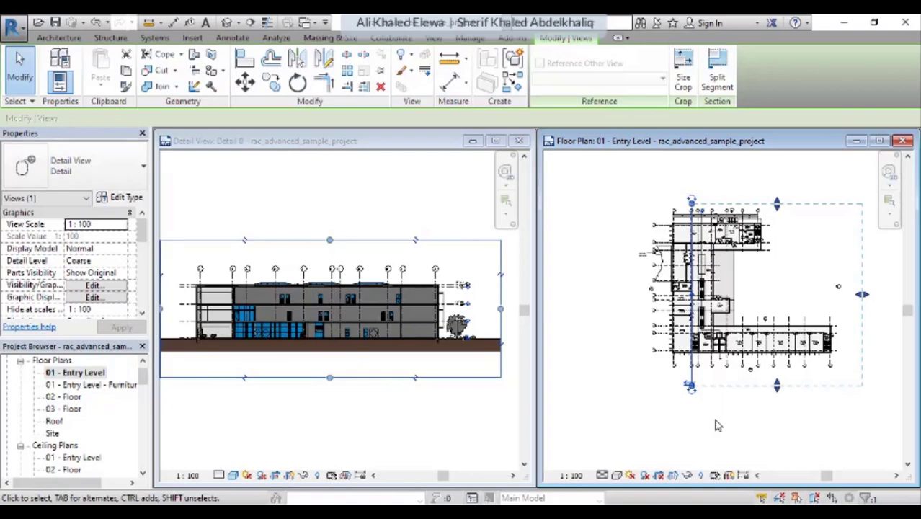
key("Right")
key("Right")
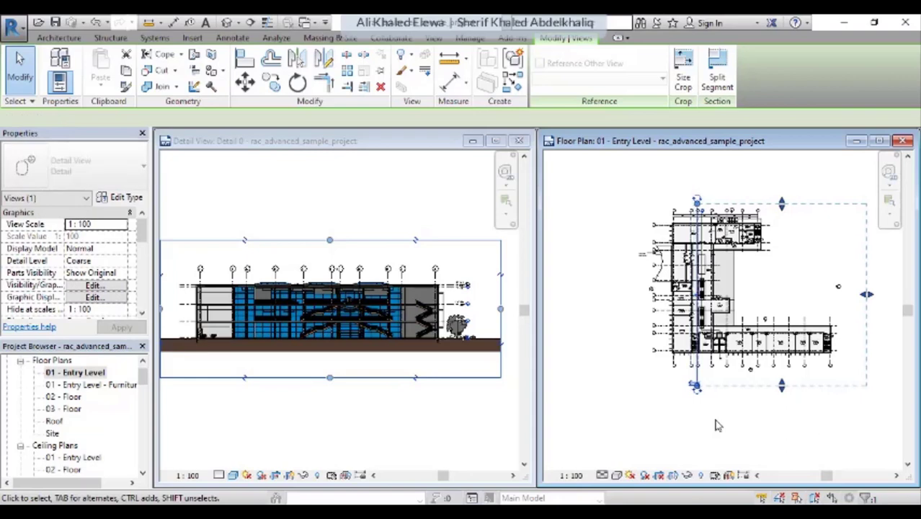
key("Left")
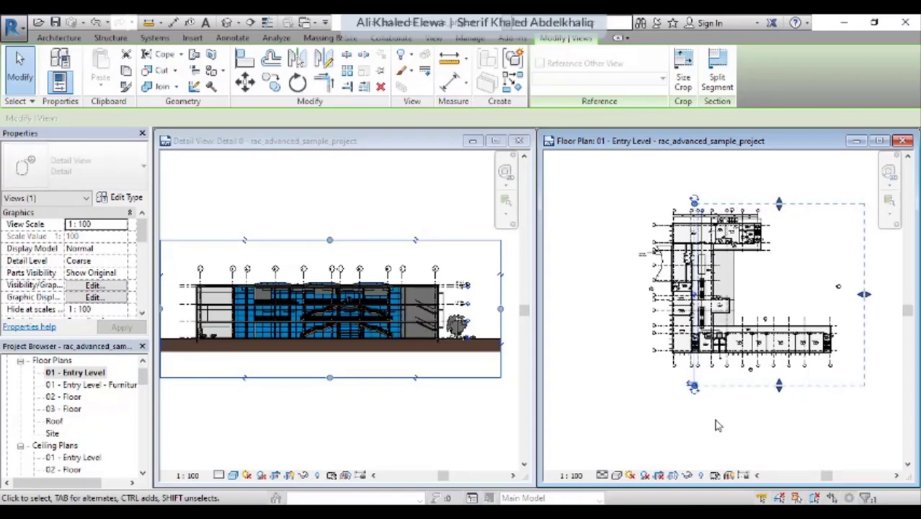
key("Left")
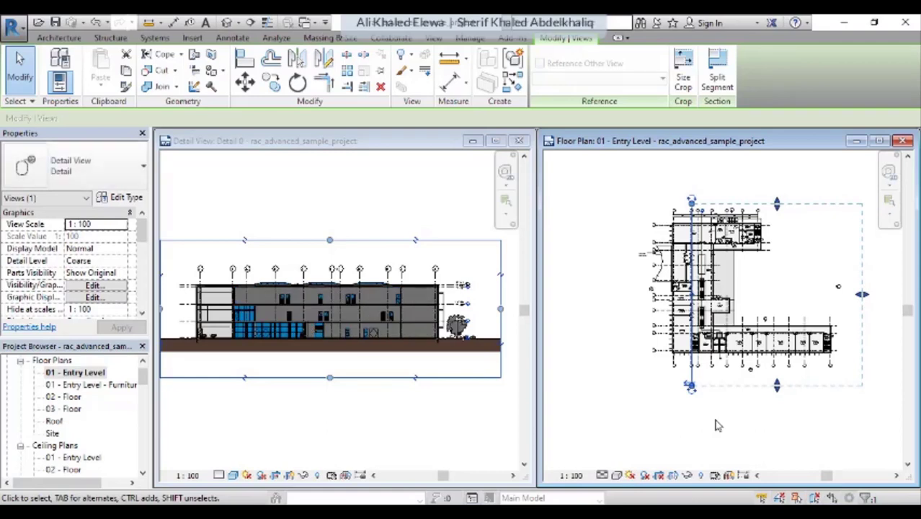
key("Left")
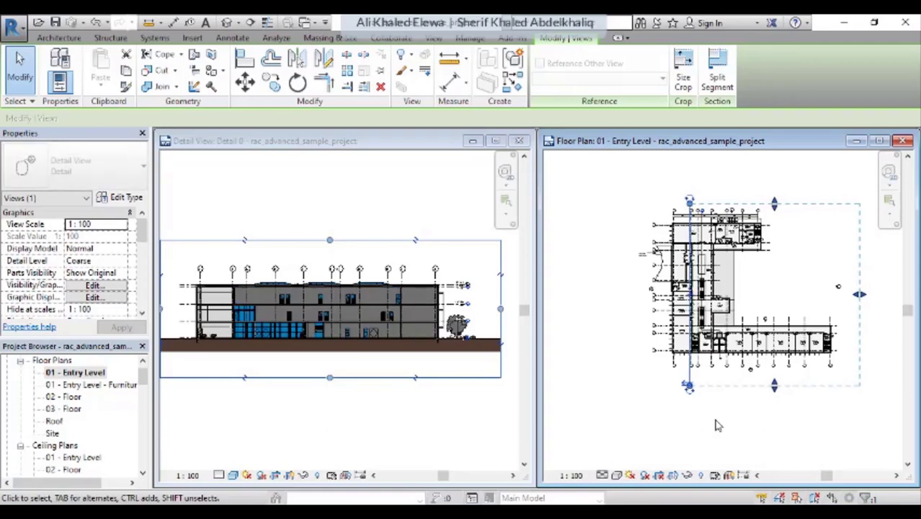
Step: Nudge the section line six steps right, then two back left, watching the detail view update
key("Right")
key("Right")
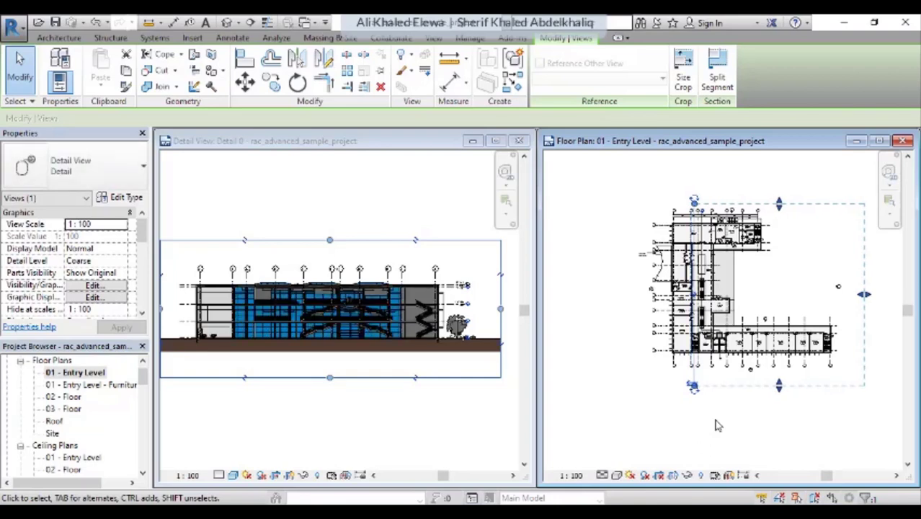
key("Right")
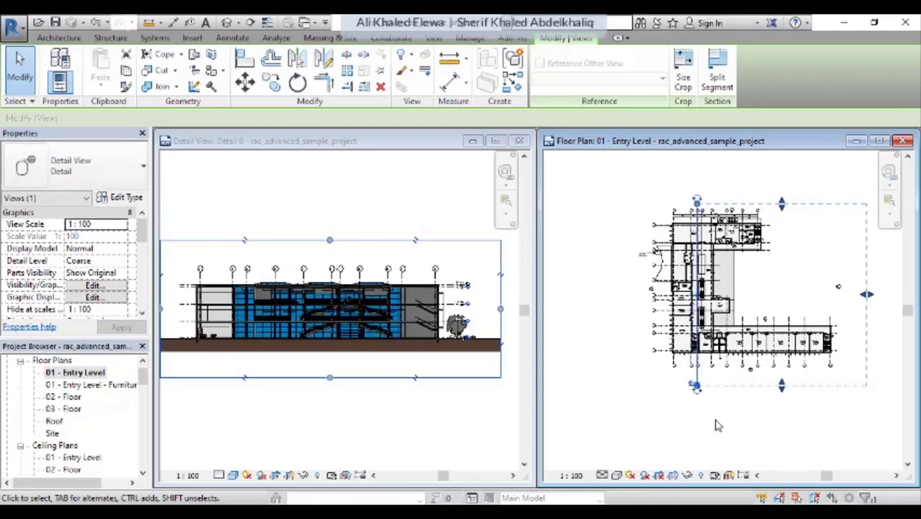
key("Right")
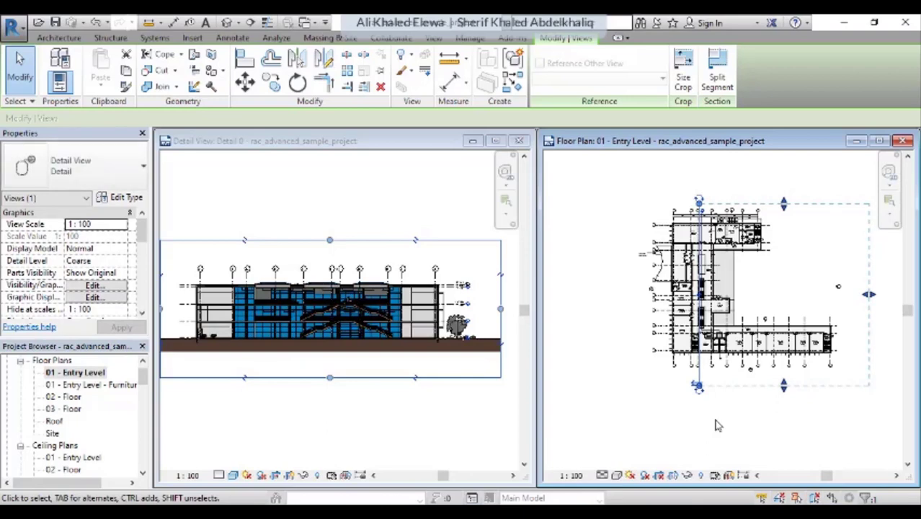
key("Right")
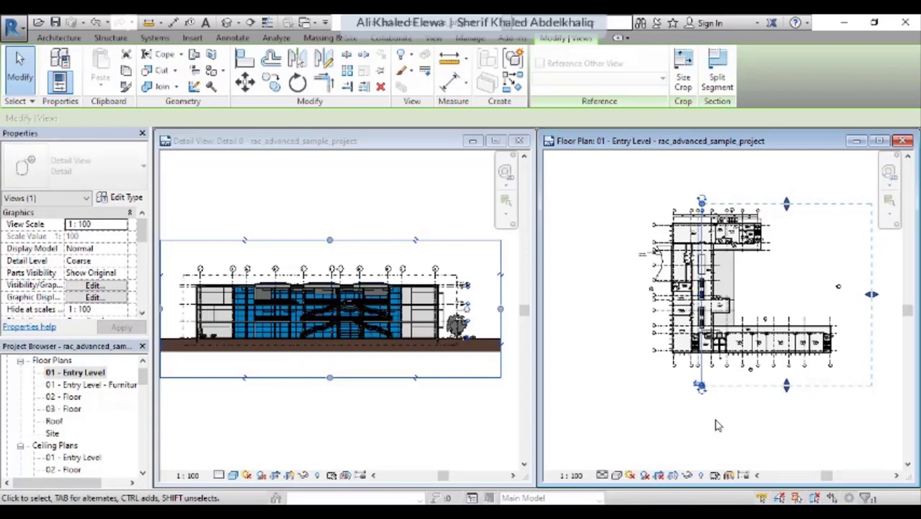
key("Right")
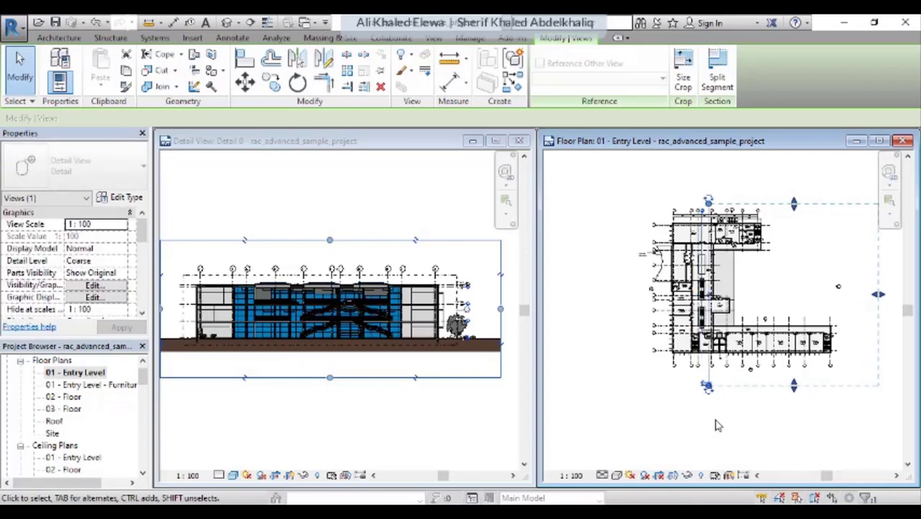
key("Right")
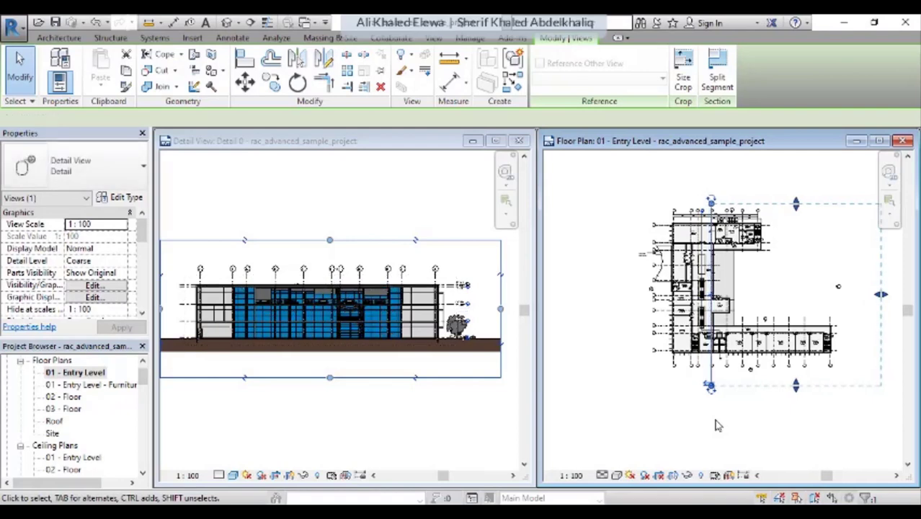
key("Left")
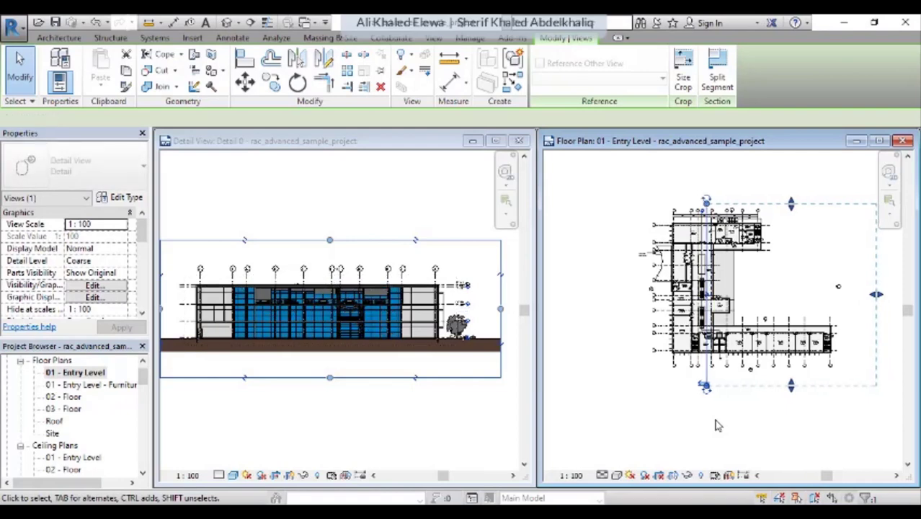
key("Left")
key("Left")
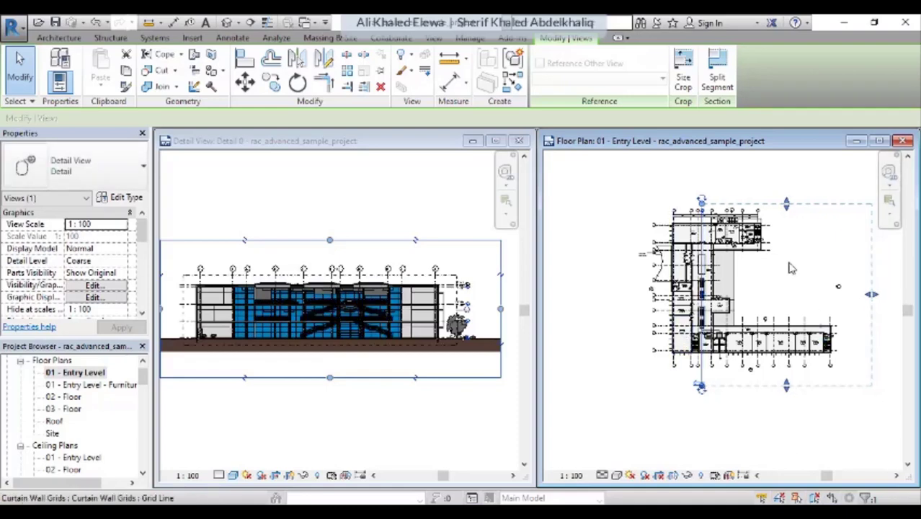
Step: Split the section line at a point using Split Segment
scroll(704, 297, "up", 2)
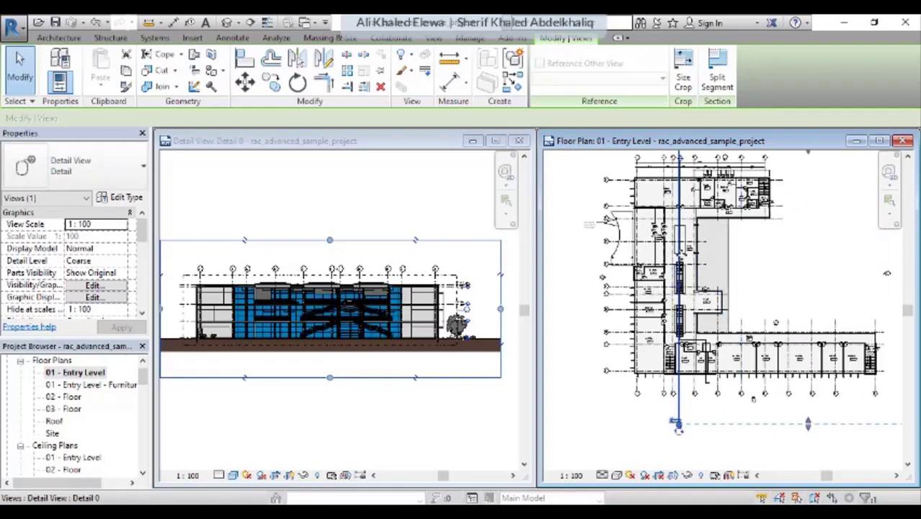
scroll(678, 217, "up", 2)
scroll(847, 374, "down", 5)
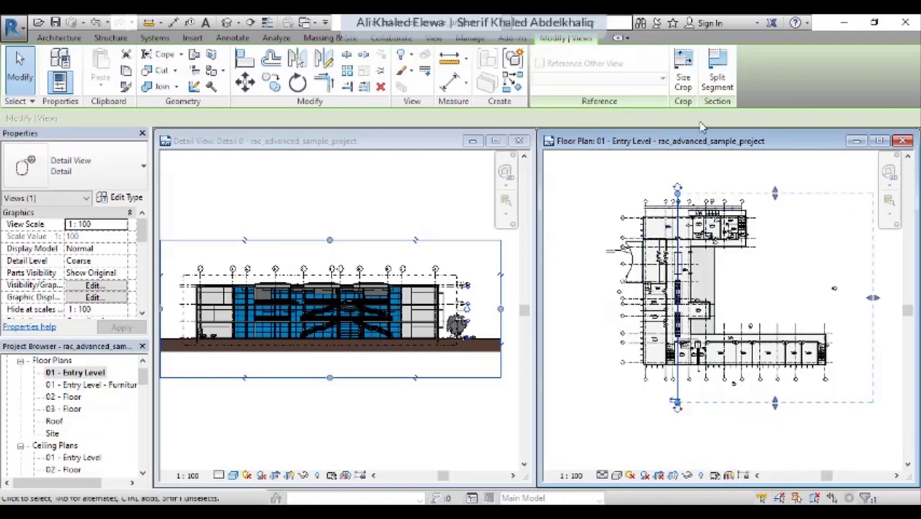
left_click(720, 74)
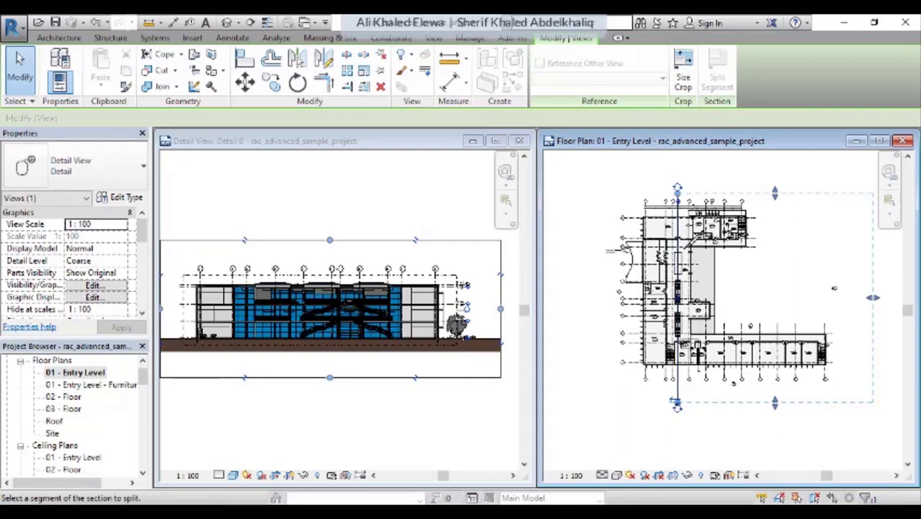
left_click(678, 278)
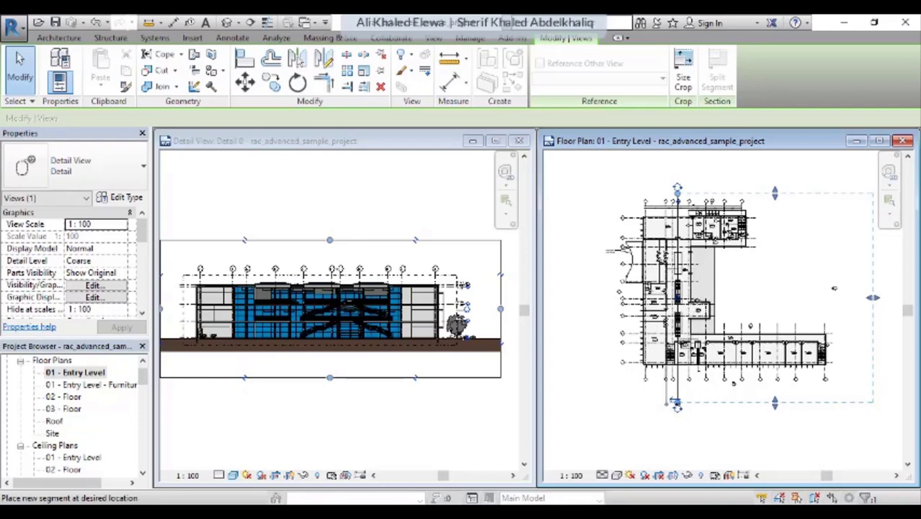
scroll(667, 312, "up", 1)
scroll(677, 311, "up", 1)
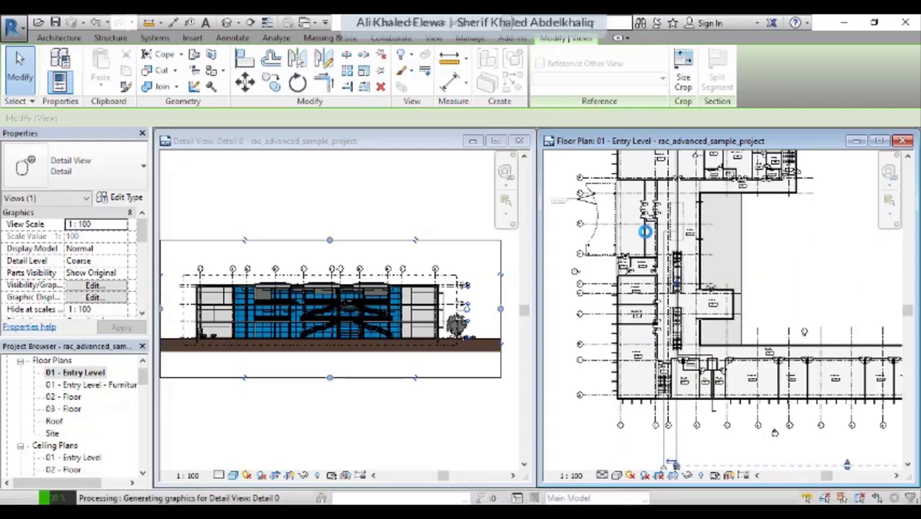
left_click(660, 240)
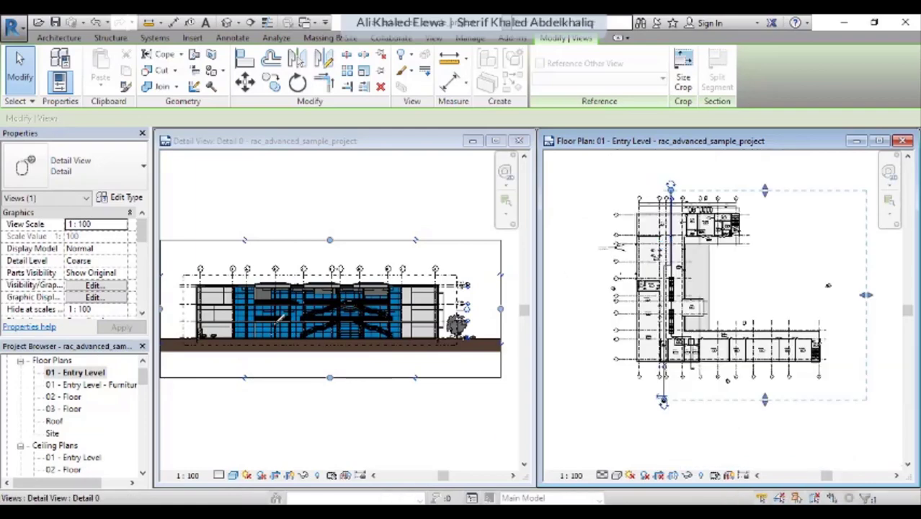
Step: Offset the split segment sideways so the detail view shows a jogged façade cut
scroll(829, 360, "up", 2)
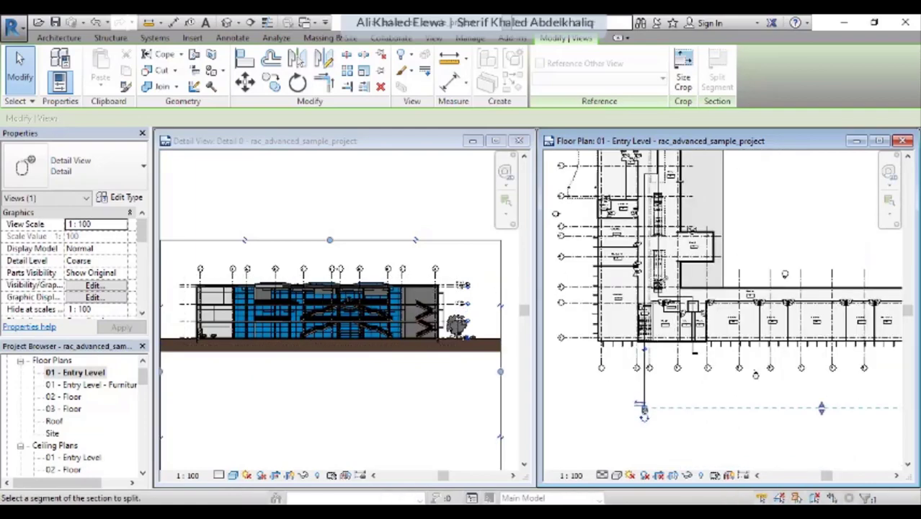
scroll(831, 422, "up", 2)
scroll(626, 244, "up", 2)
left_click(640, 248)
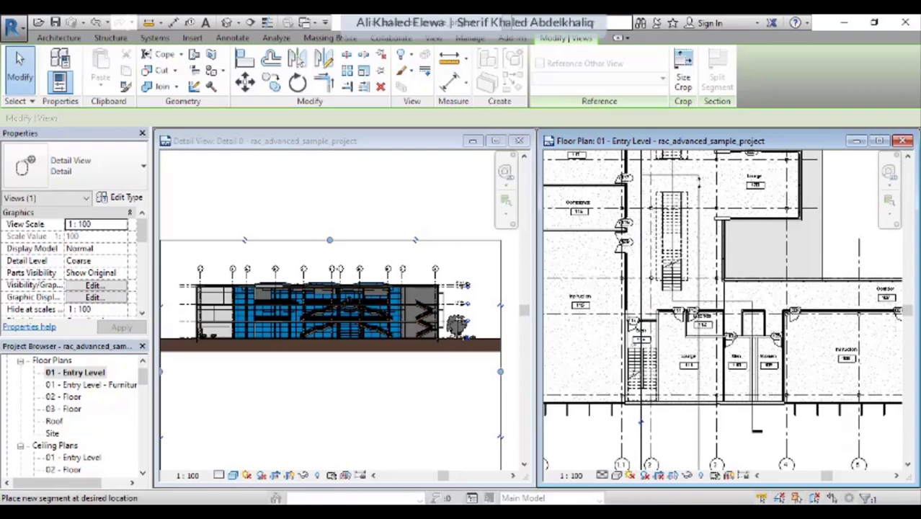
left_click(267, 354)
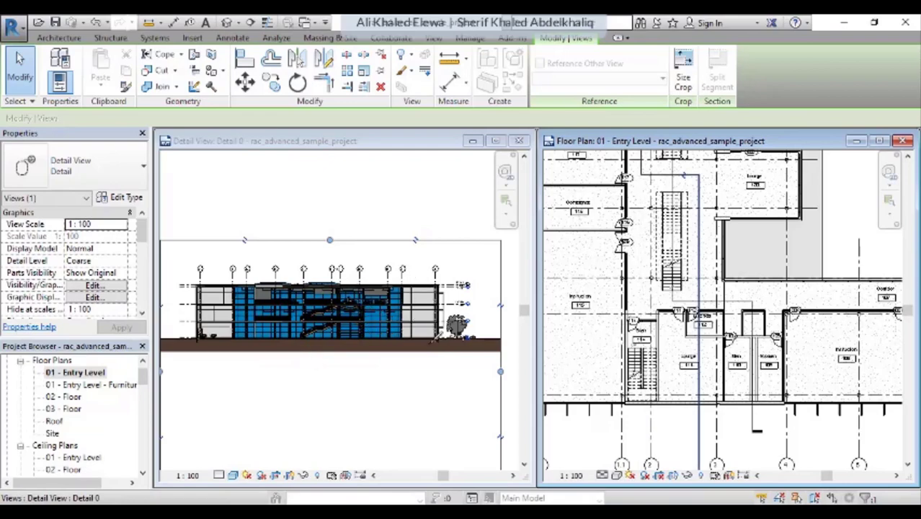
scroll(706, 265, "down", 2)
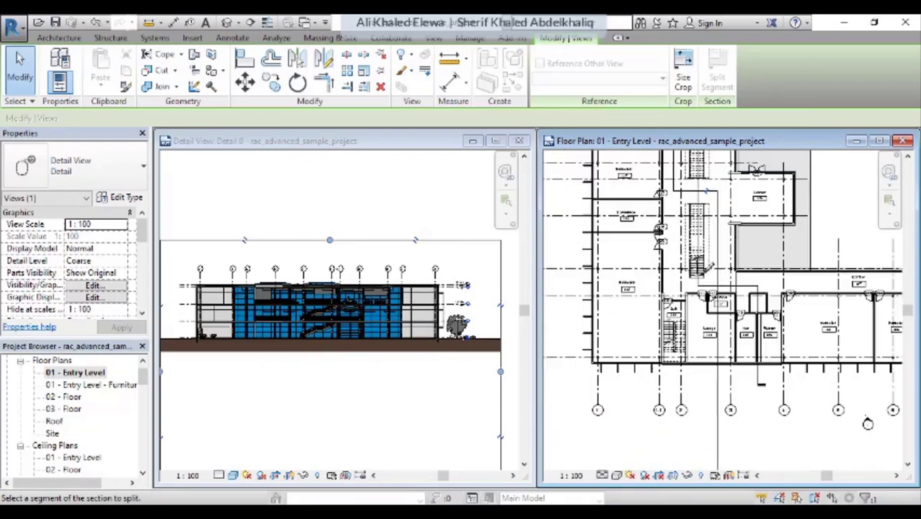
scroll(707, 266, "down", 2)
scroll(705, 281, "down", 1)
scroll(705, 281, "down", 1)
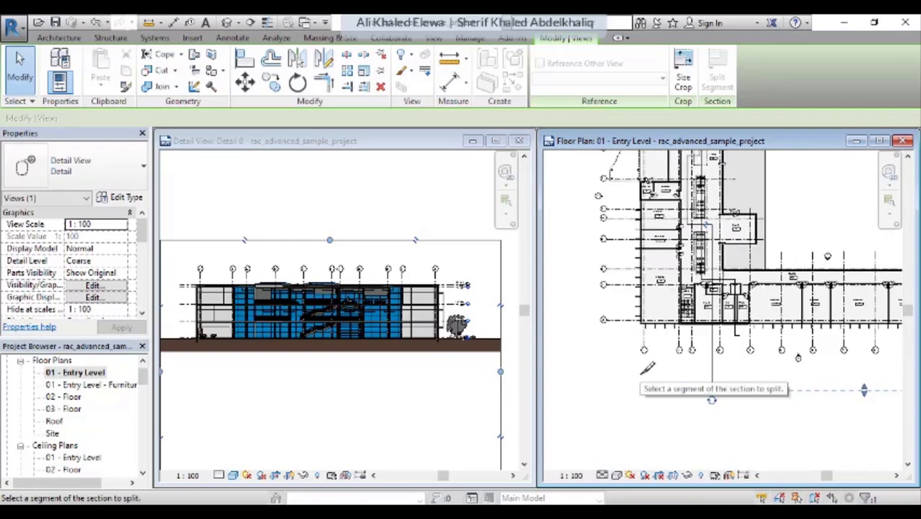
scroll(631, 328, "down", 1)
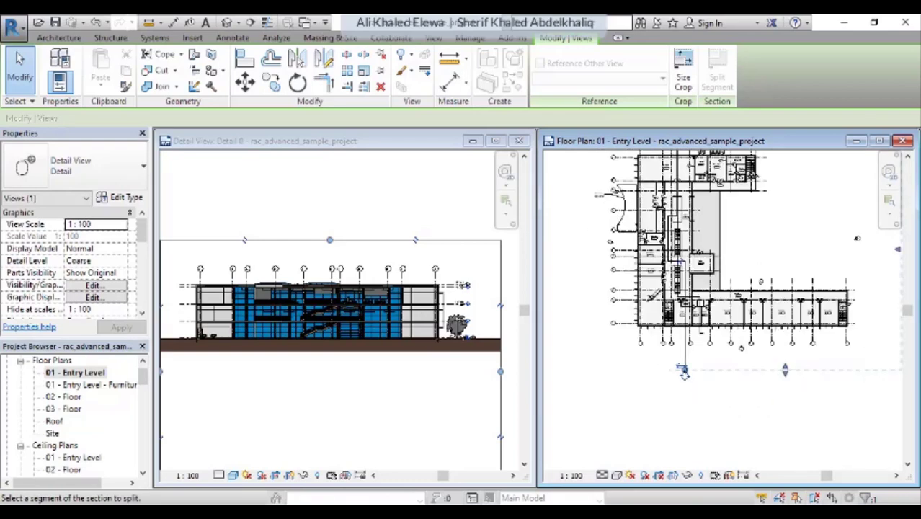
scroll(653, 295, "down", 1)
scroll(696, 240, "up", 2)
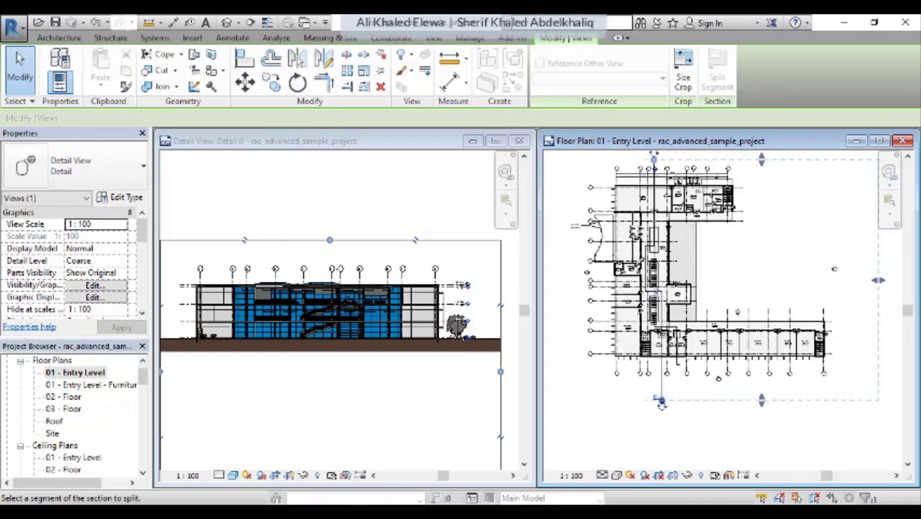